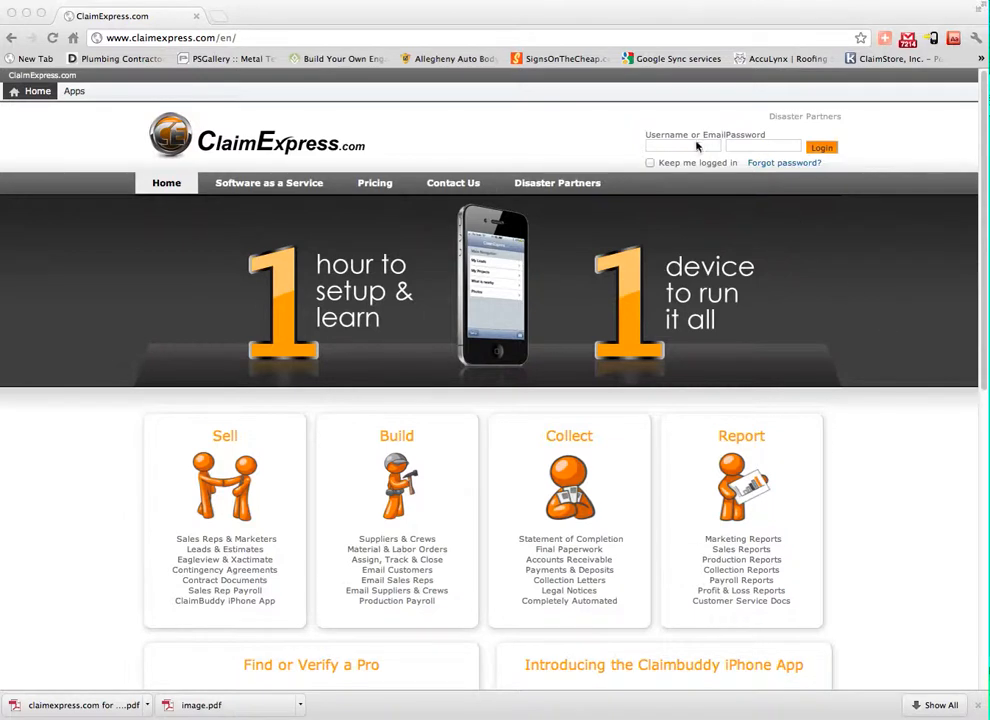
# Log in to the ClaimExpress site with the account's username and password.
pyautogui.click(684, 146)
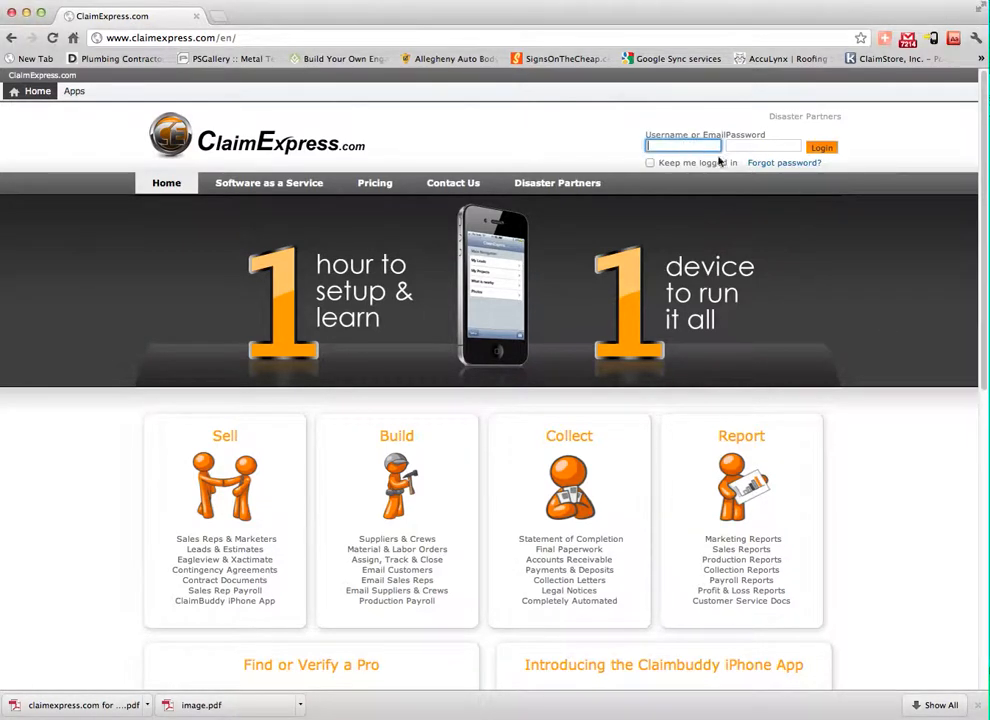
pyautogui.write('joeschmoe')
pyautogui.press('Tab')
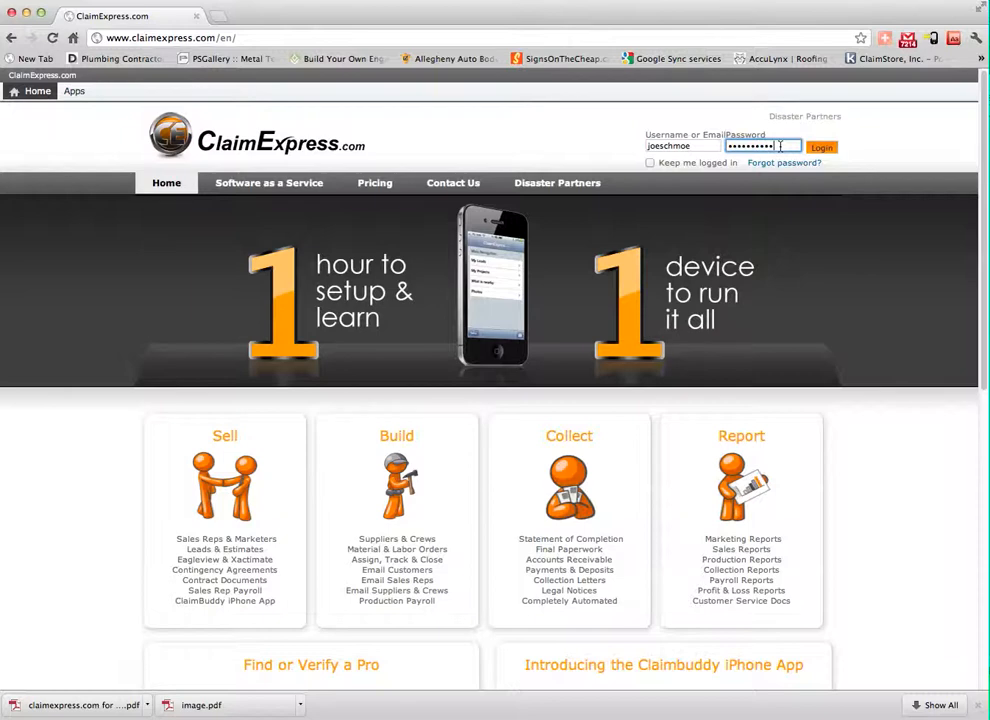
pyautogui.click(820, 148)
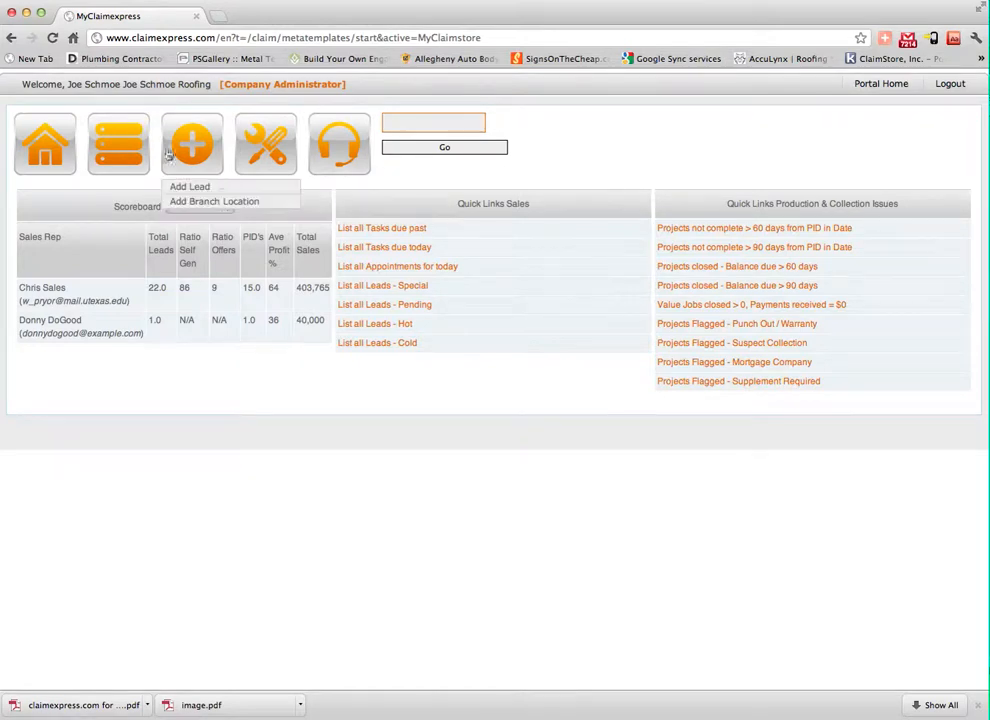
# Examine the options offered under the home, lists, add, settings and support navigation of the dashboard.
pyautogui.moveTo(334, 152)
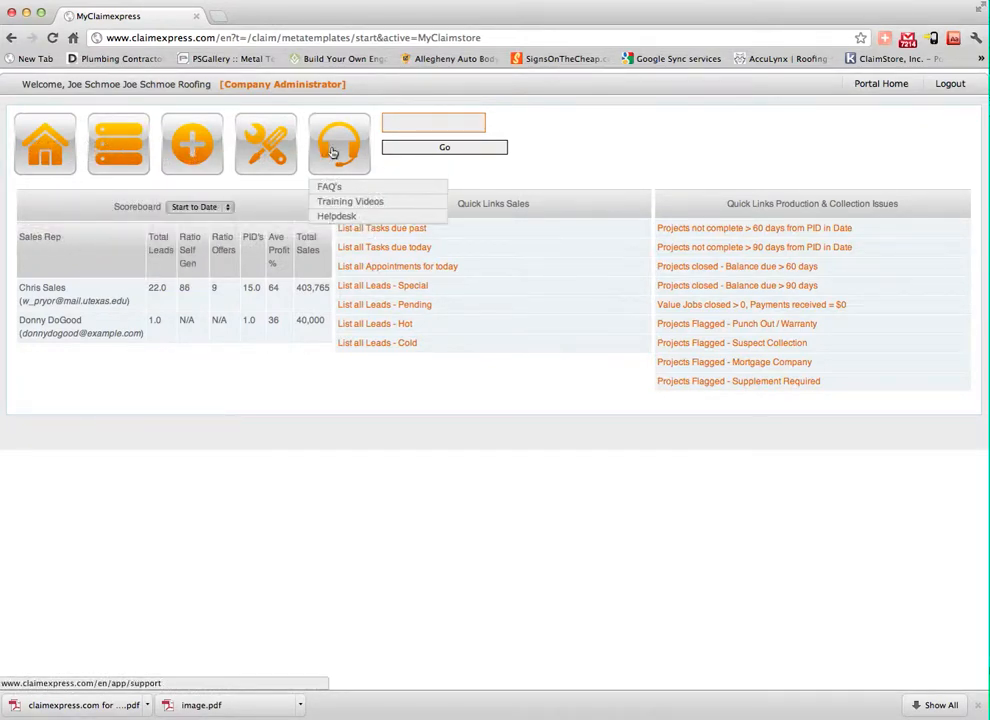
pyautogui.moveTo(52, 160)
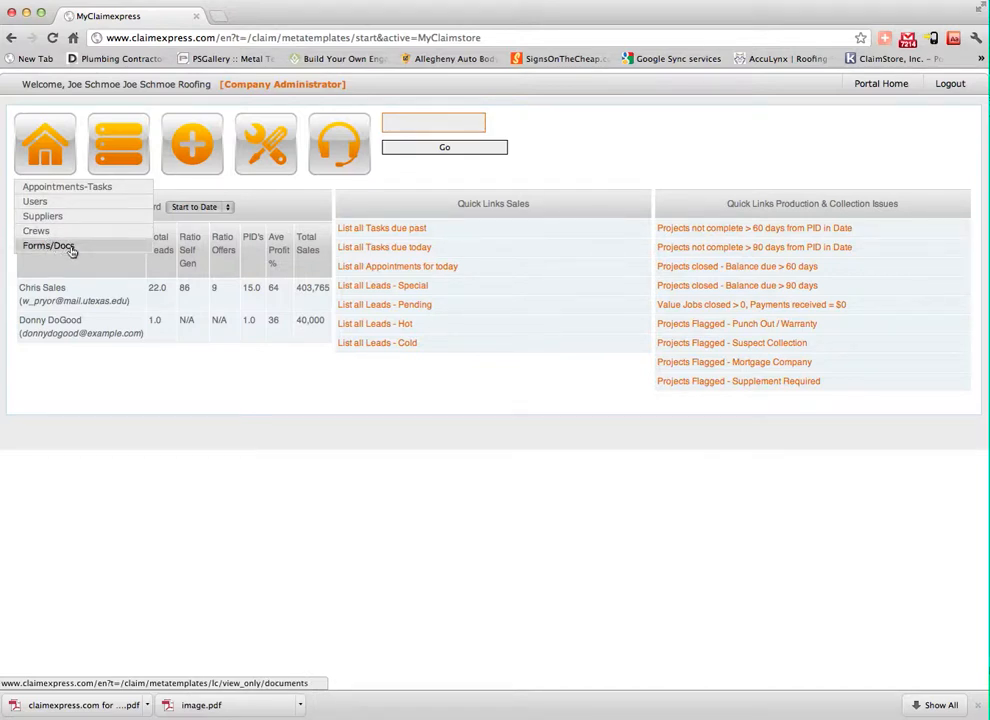
pyautogui.moveTo(117, 149)
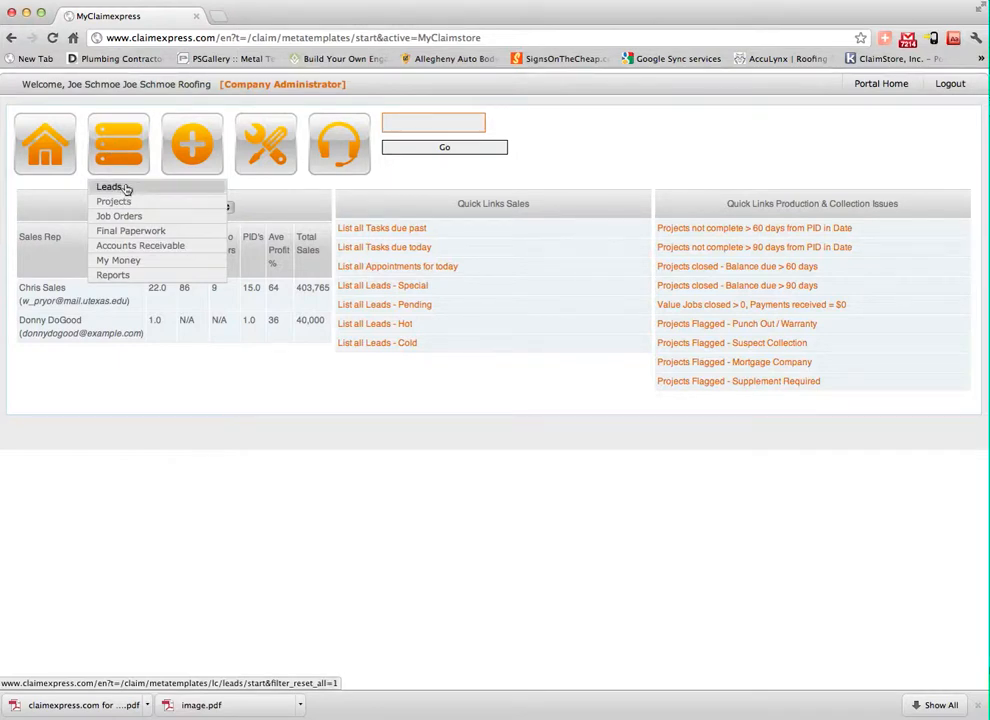
pyautogui.moveTo(150, 216)
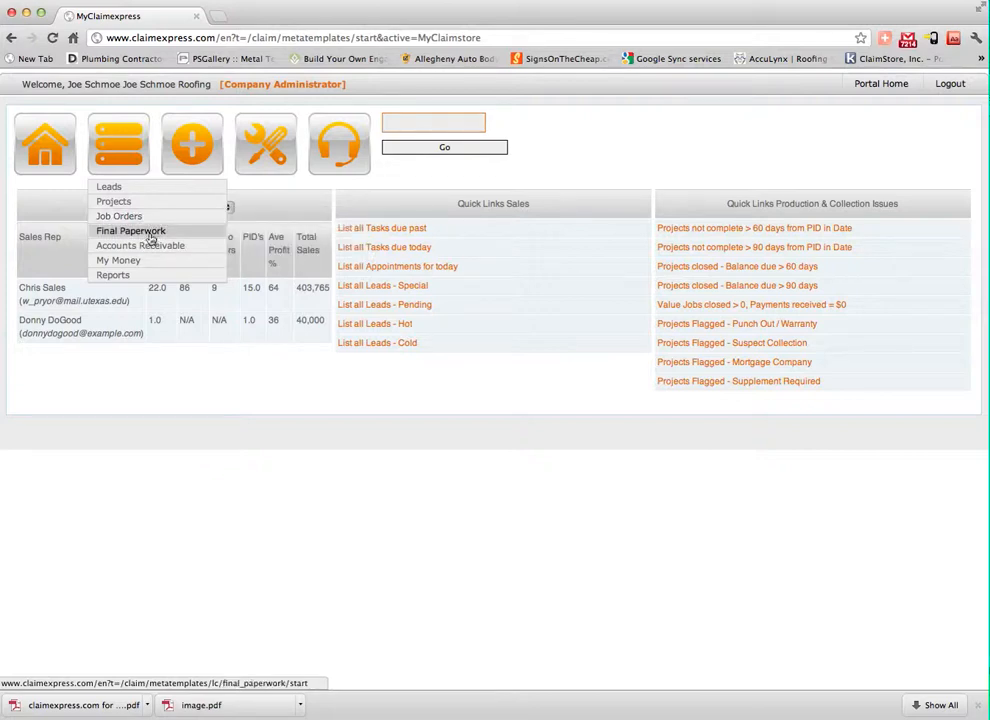
pyautogui.moveTo(138, 264)
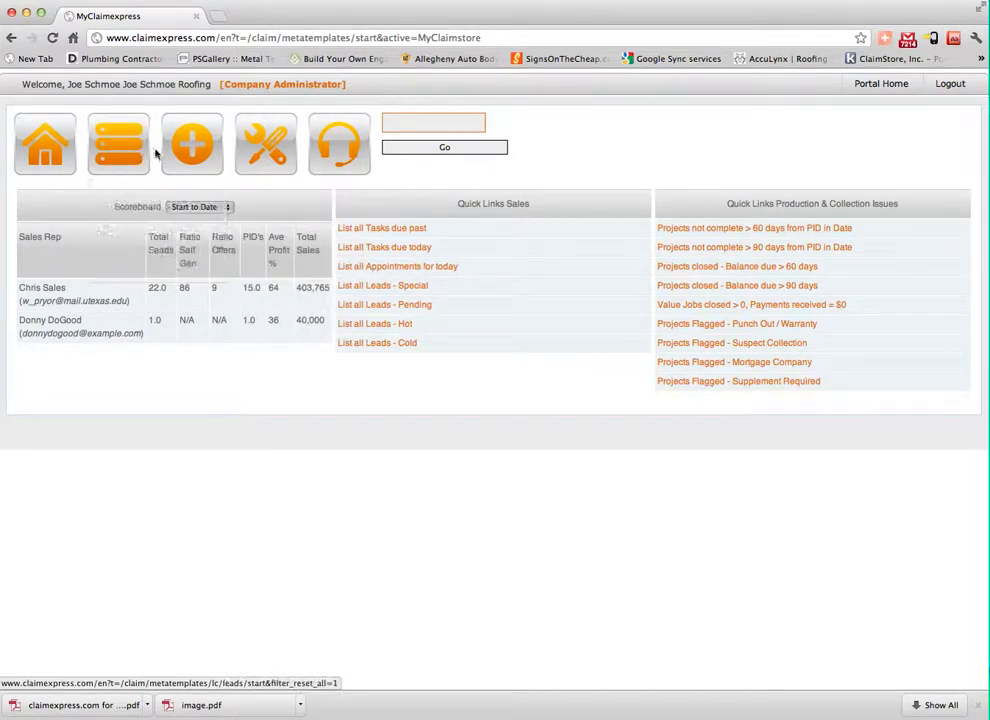
pyautogui.moveTo(184, 154)
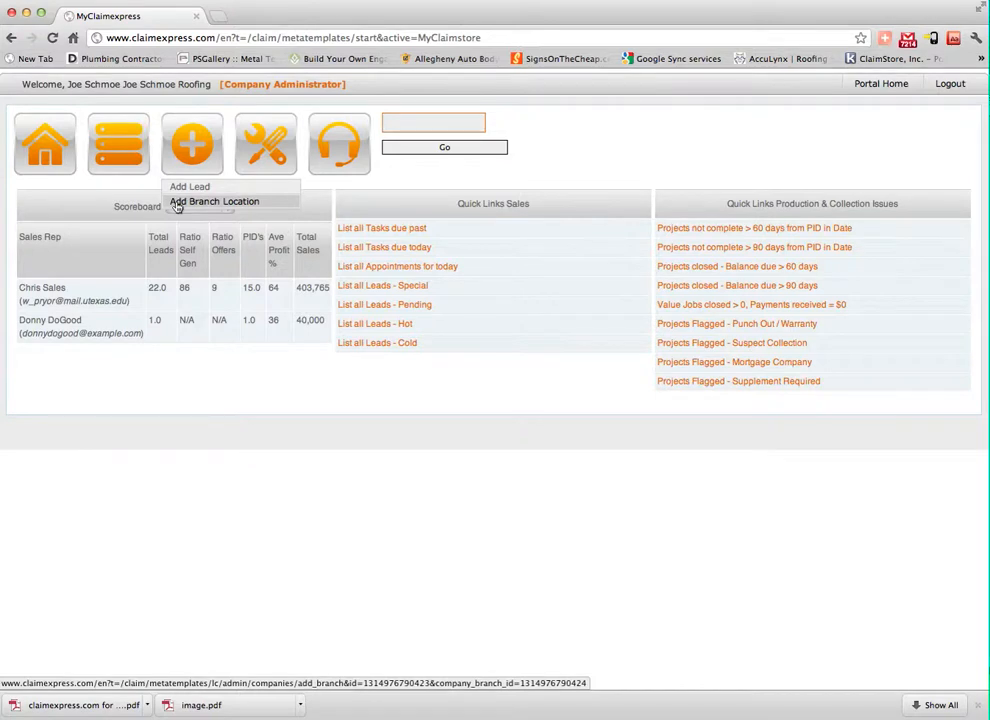
pyautogui.moveTo(265, 155)
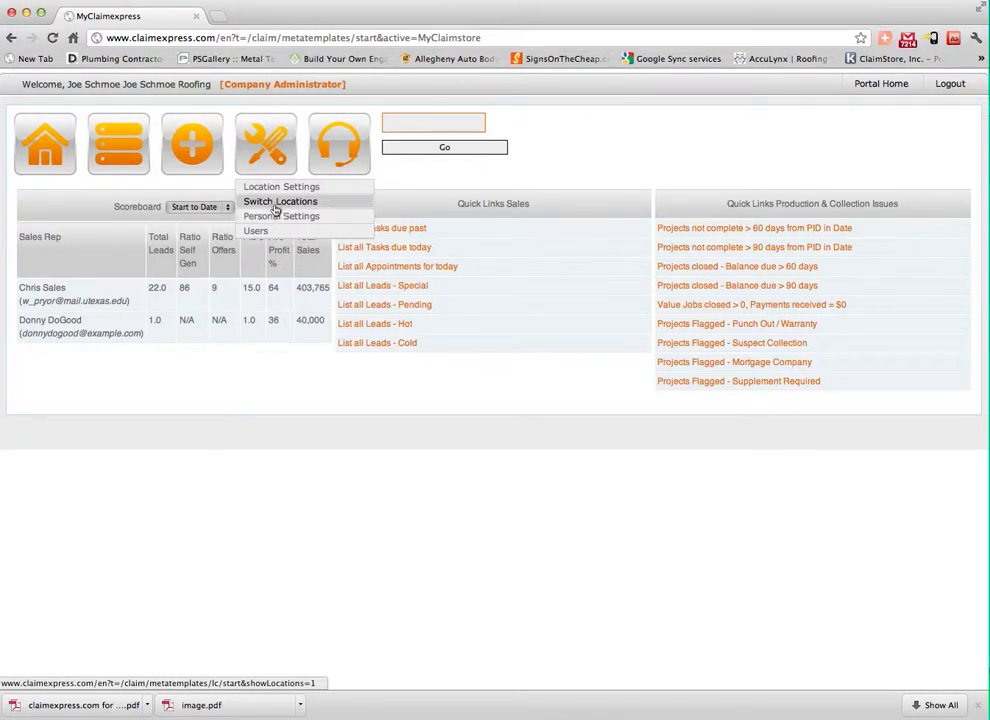
pyautogui.moveTo(276, 222)
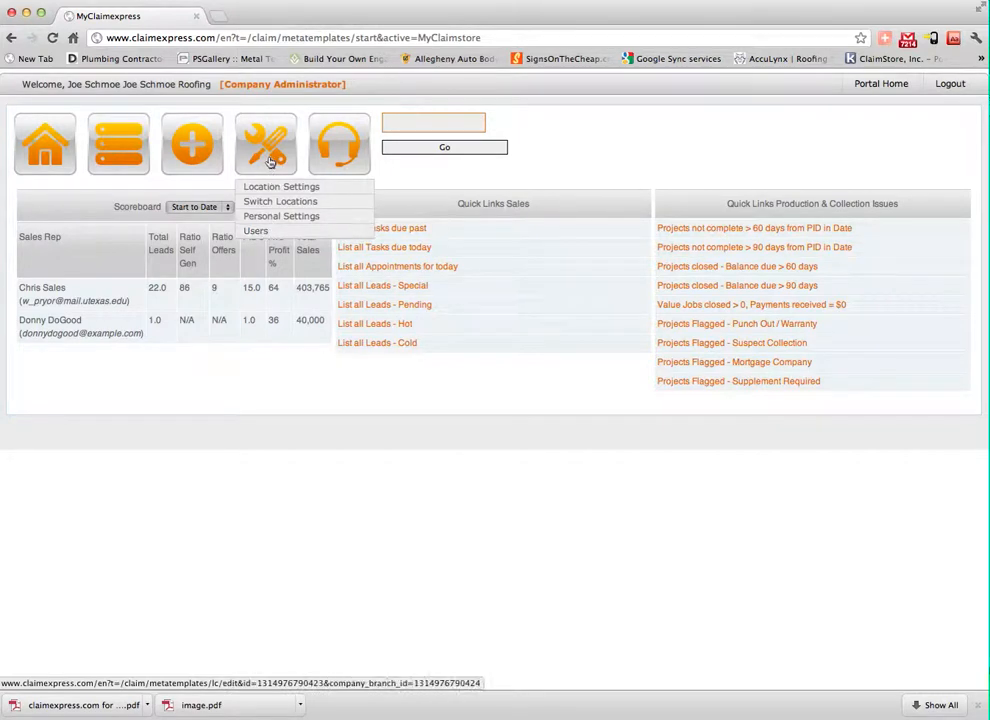
pyautogui.moveTo(330, 154)
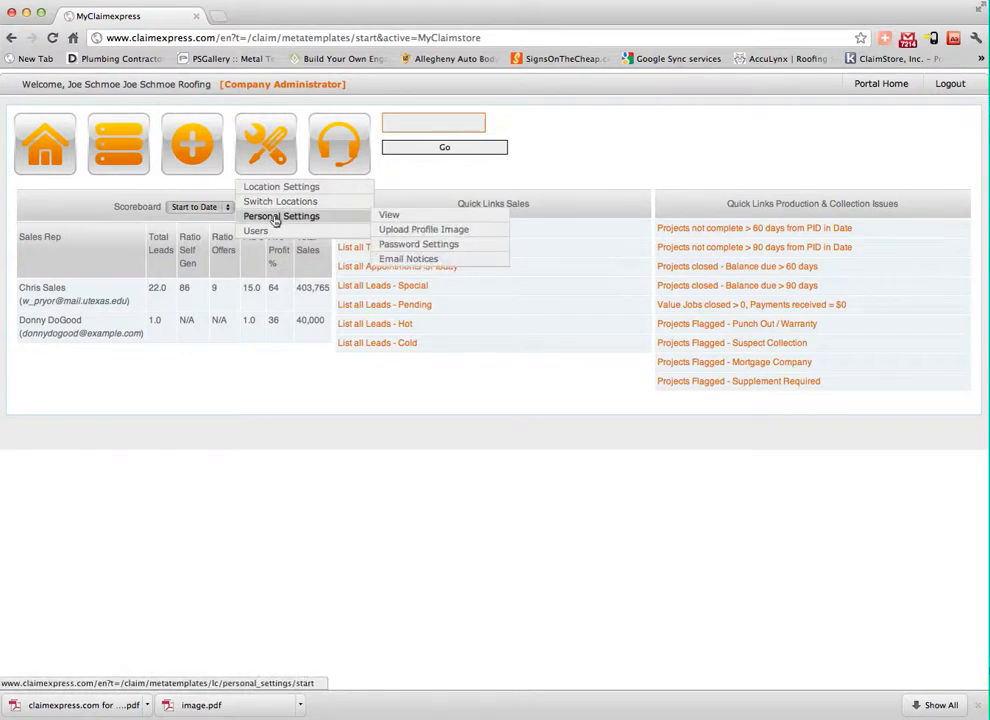
# Open Password Settings under the personal settings and go through the old, new and confirm password fields.
pyautogui.click(400, 246)
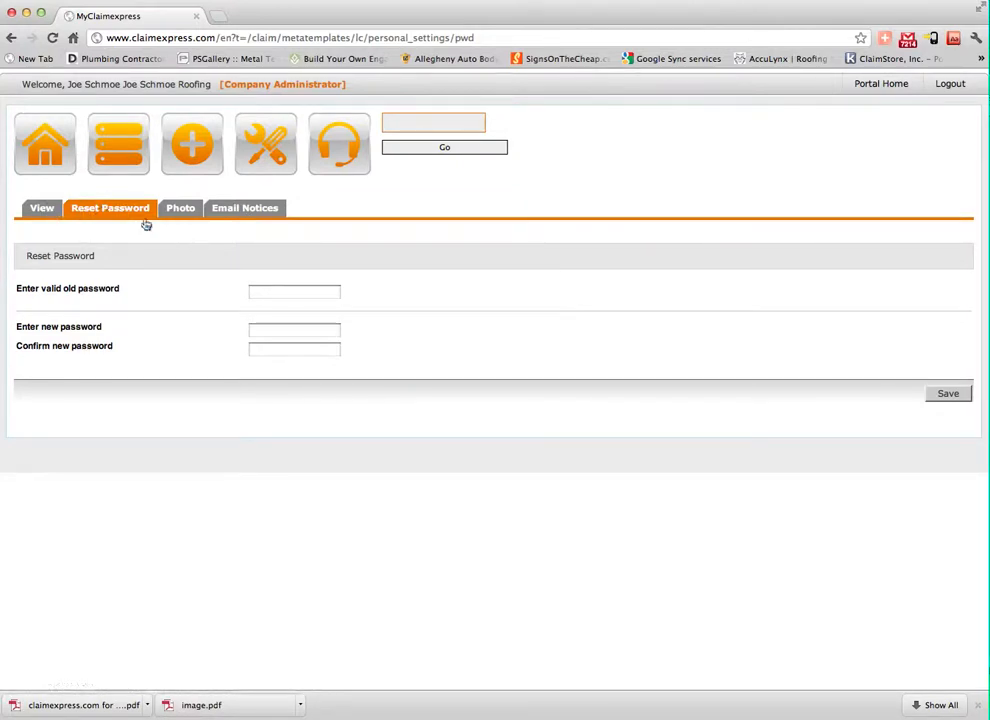
pyautogui.click(268, 290)
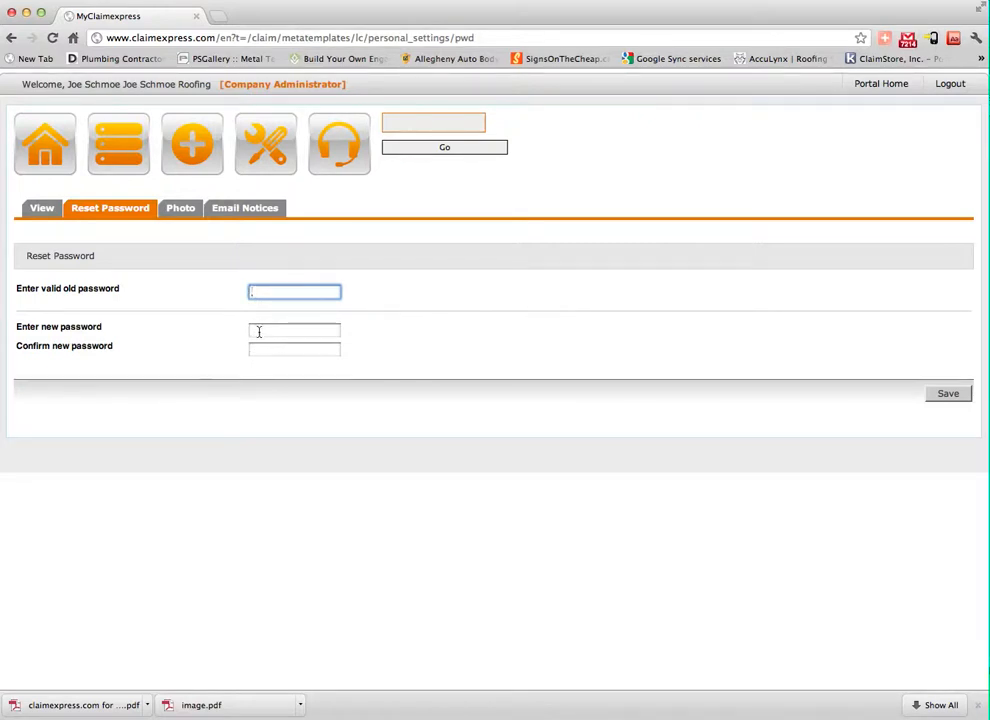
pyautogui.click(259, 331)
pyautogui.click(272, 349)
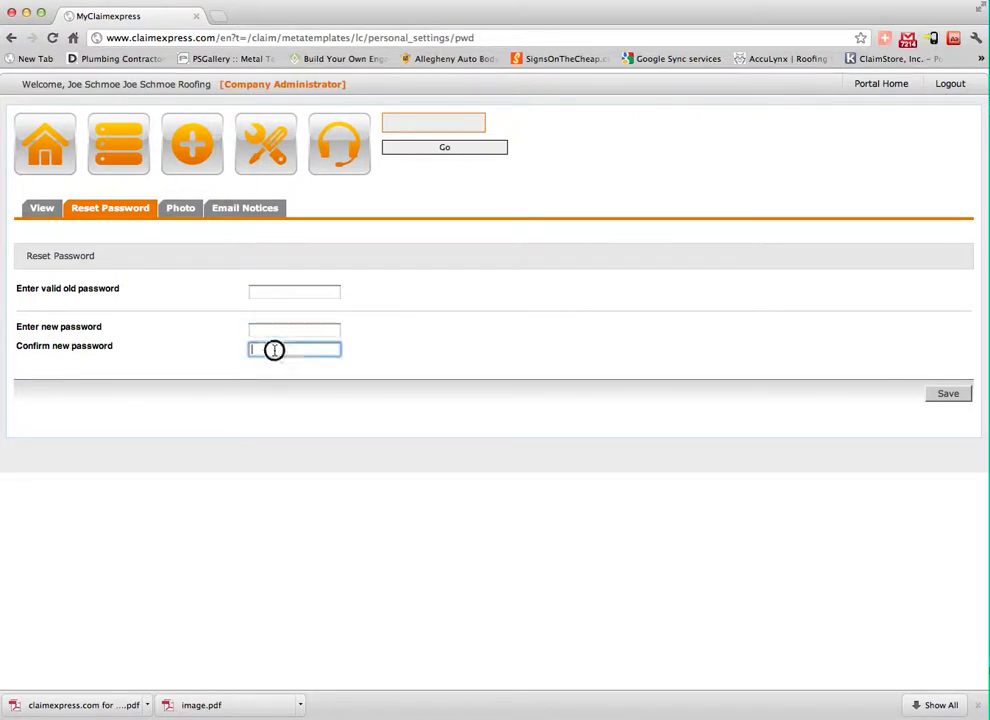
pyautogui.click(256, 330)
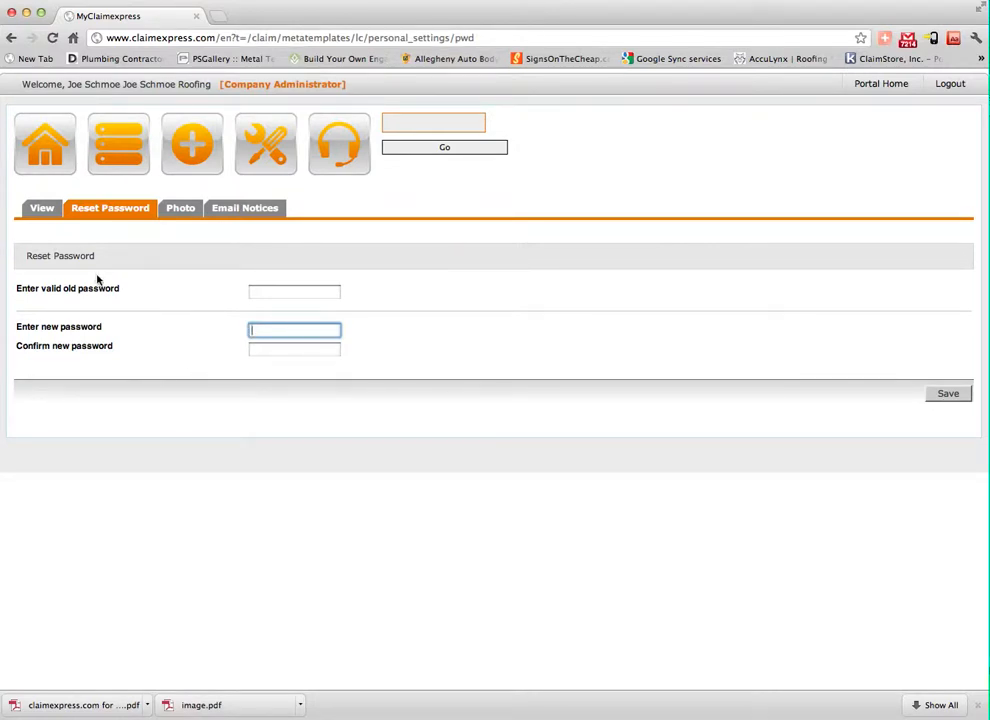
# Log out of the account and review the Password lookup form for forgotten passwords.
pyautogui.click(946, 85)
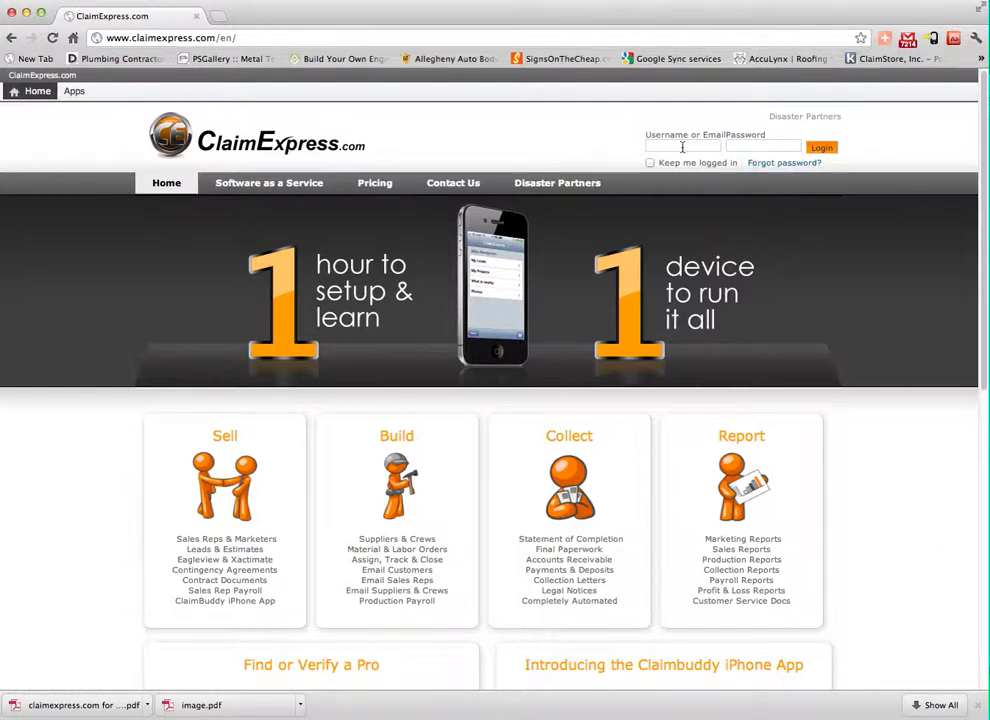
pyautogui.click(776, 166)
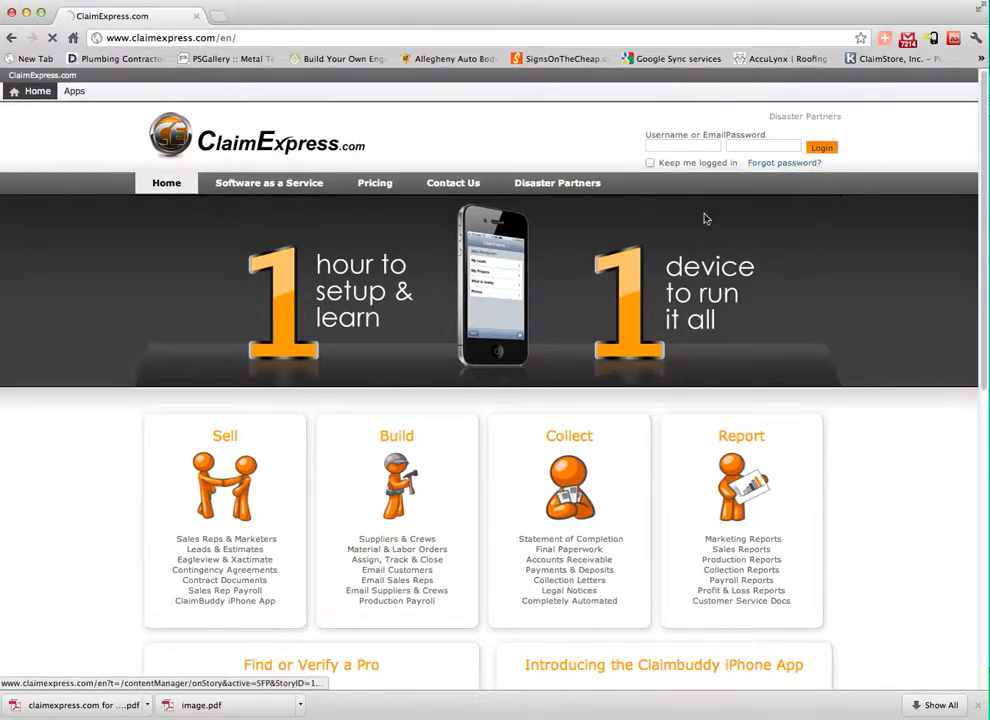
pyautogui.scroll(-1, 266, 327)
pyautogui.scroll(-3, 266, 327)
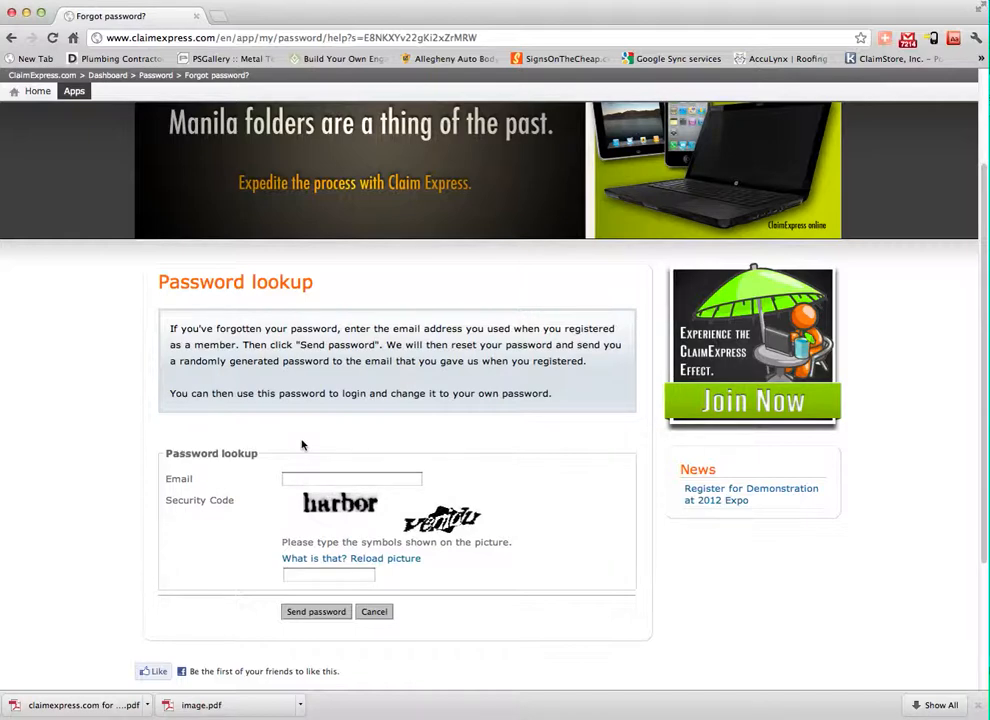
pyautogui.scroll(3, 400, 433)
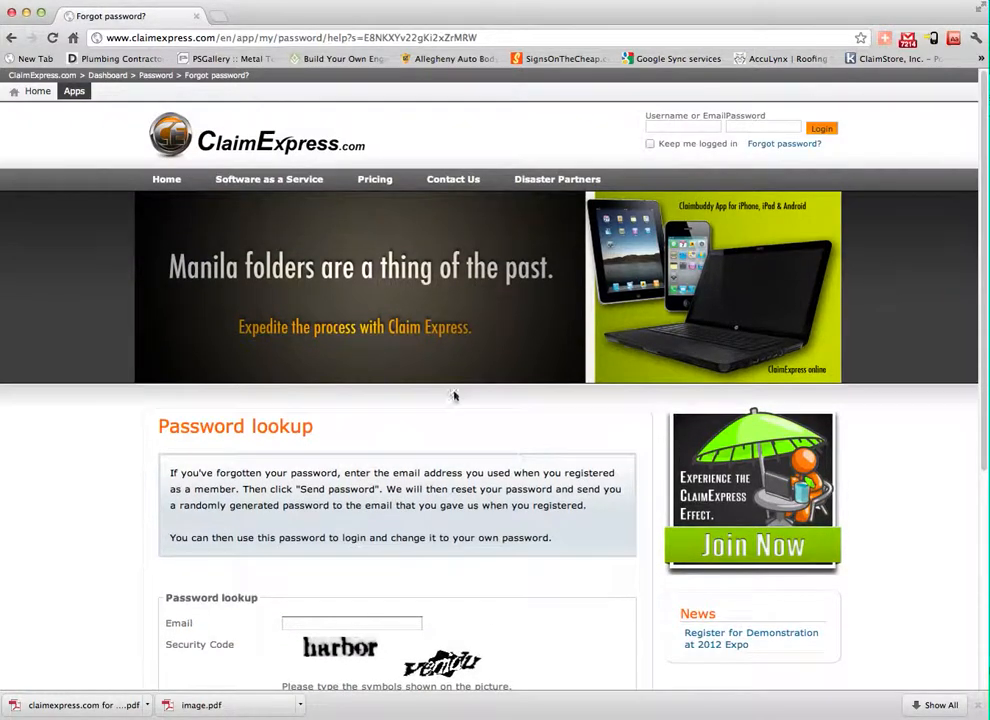
# Log back in from the forgotten-password page with the account's username and password.
pyautogui.click(683, 126)
pyautogui.write('joe')
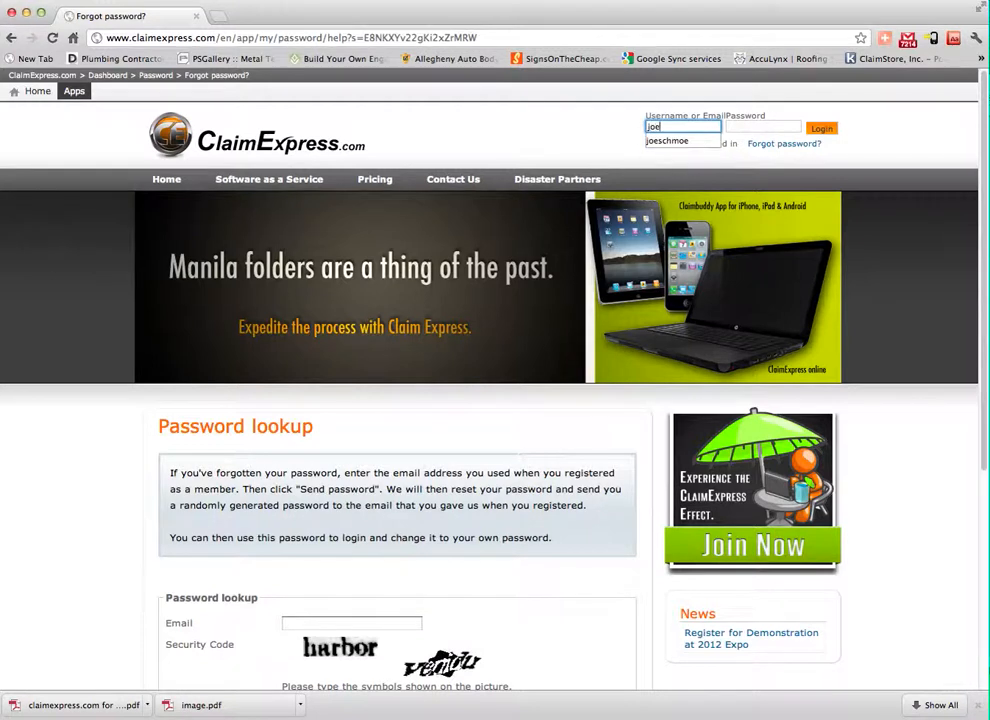
pyautogui.write('schmoe')
pyautogui.press('Tab')
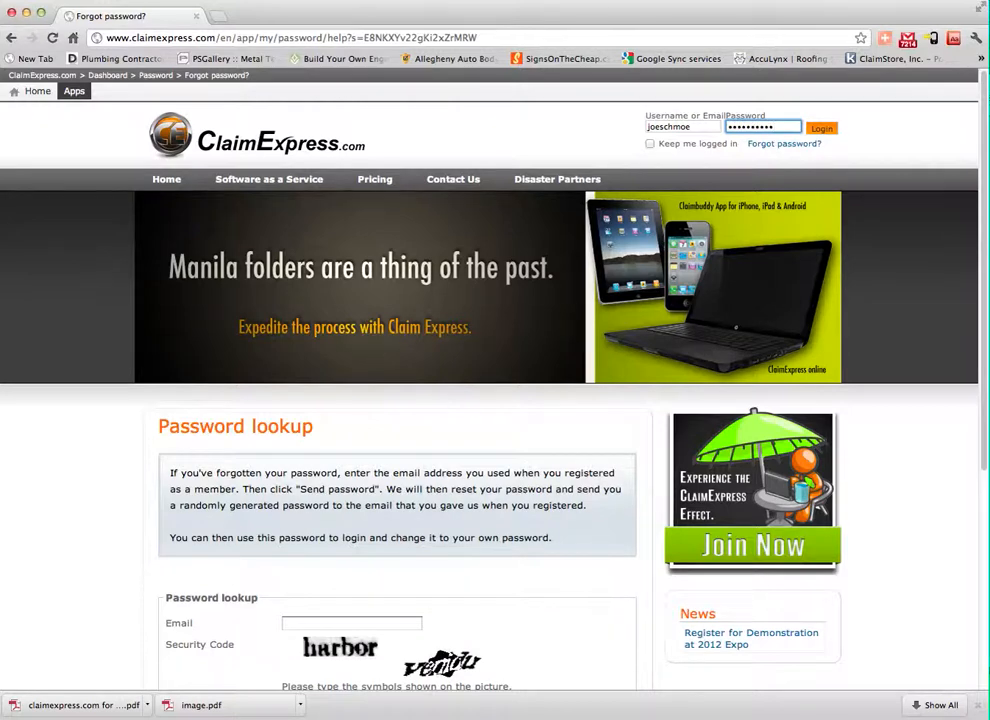
pyautogui.click(822, 130)
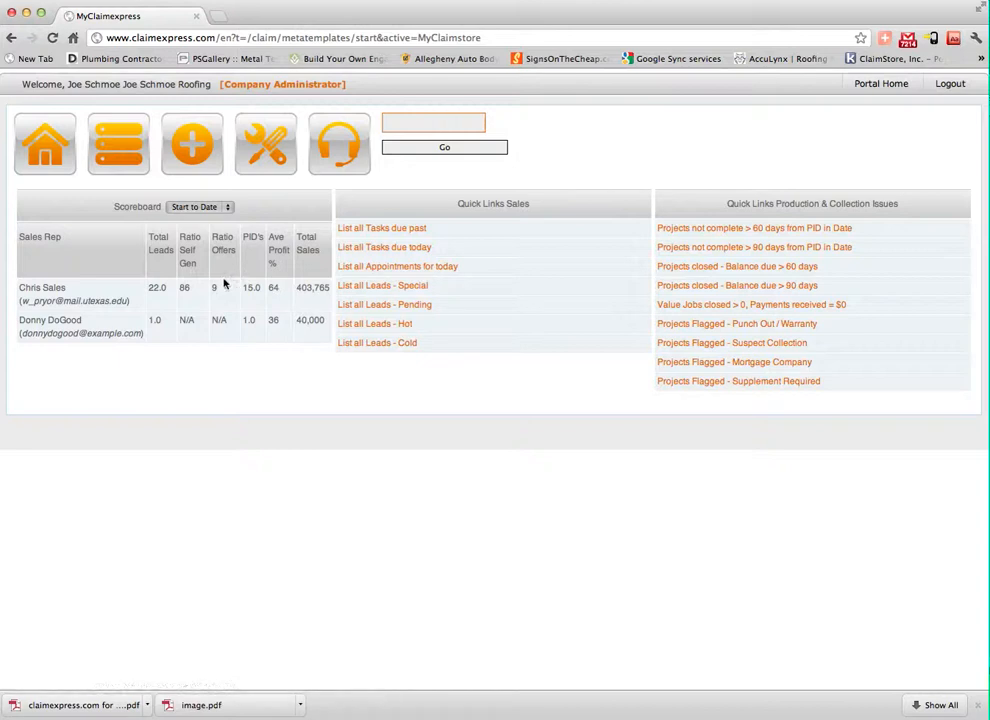
# View the Appointments-Tasks list and the company's Users list.
pyautogui.moveTo(35, 130)
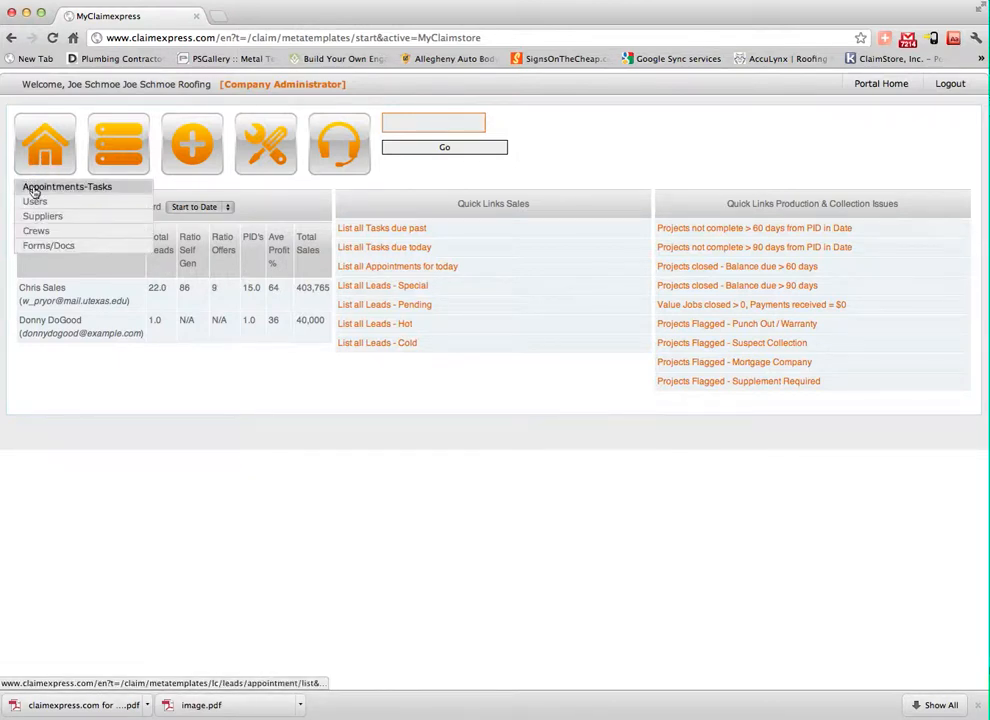
pyautogui.click(35, 192)
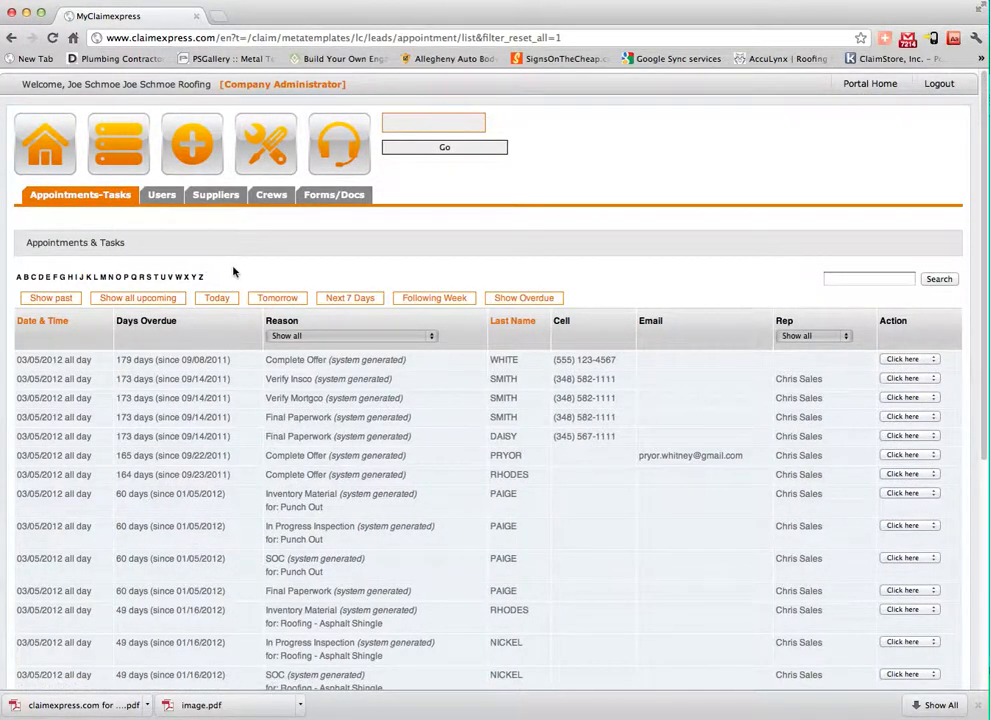
pyautogui.moveTo(233, 360)
pyautogui.moveTo(45, 150)
pyautogui.click(34, 200)
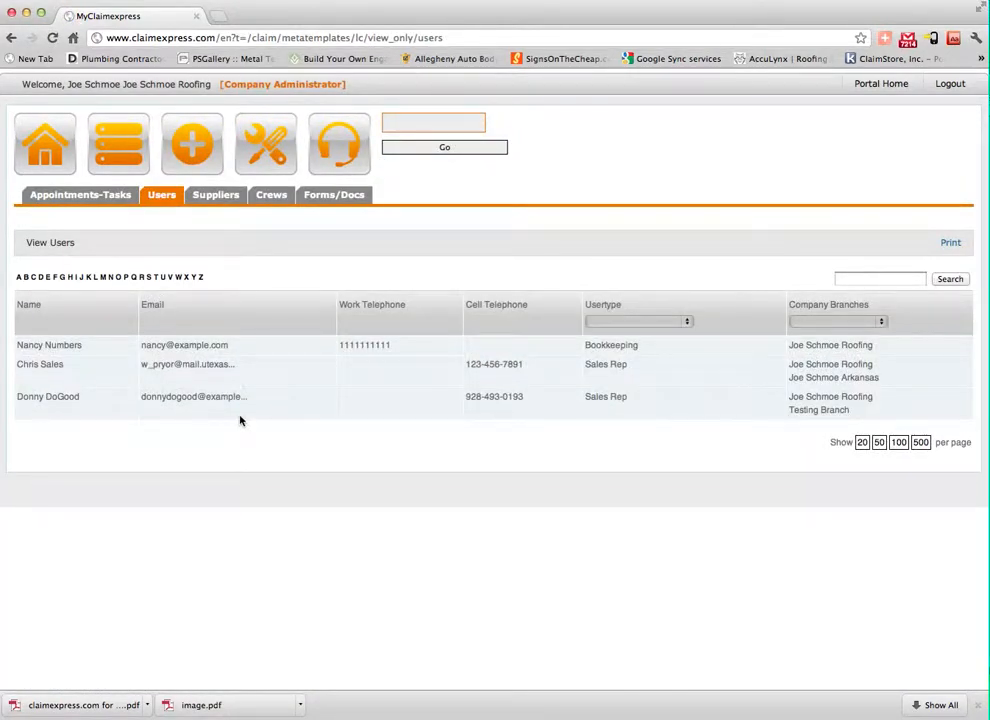
# View the company branch's Suppliers list and its Forms/Docs page.
pyautogui.moveTo(30, 140)
pyautogui.click(45, 216)
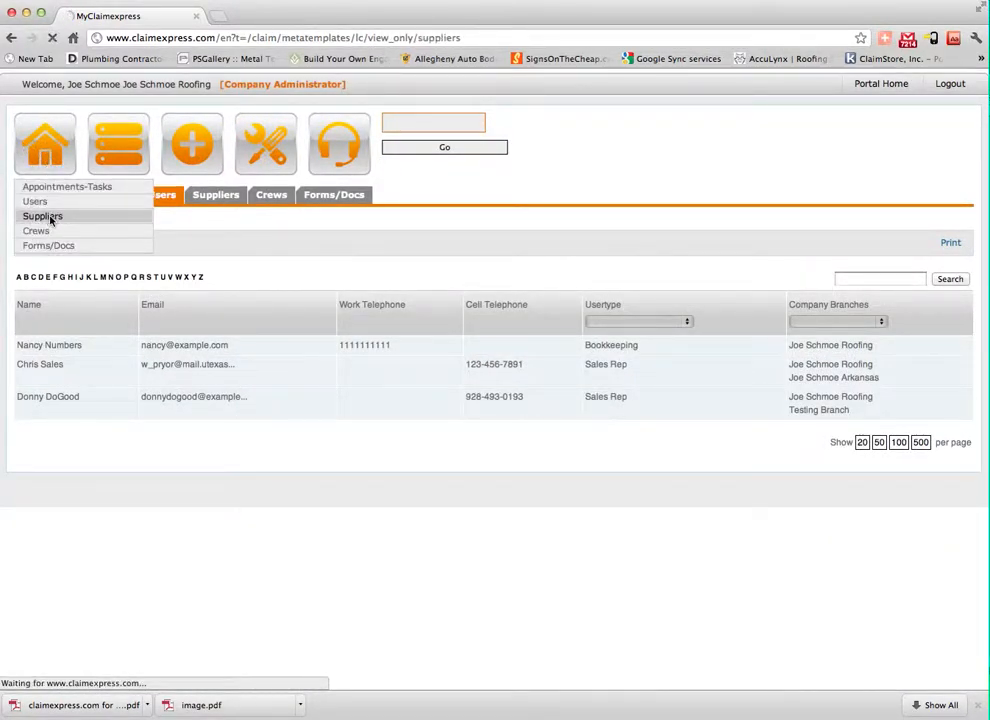
pyautogui.moveTo(40, 140)
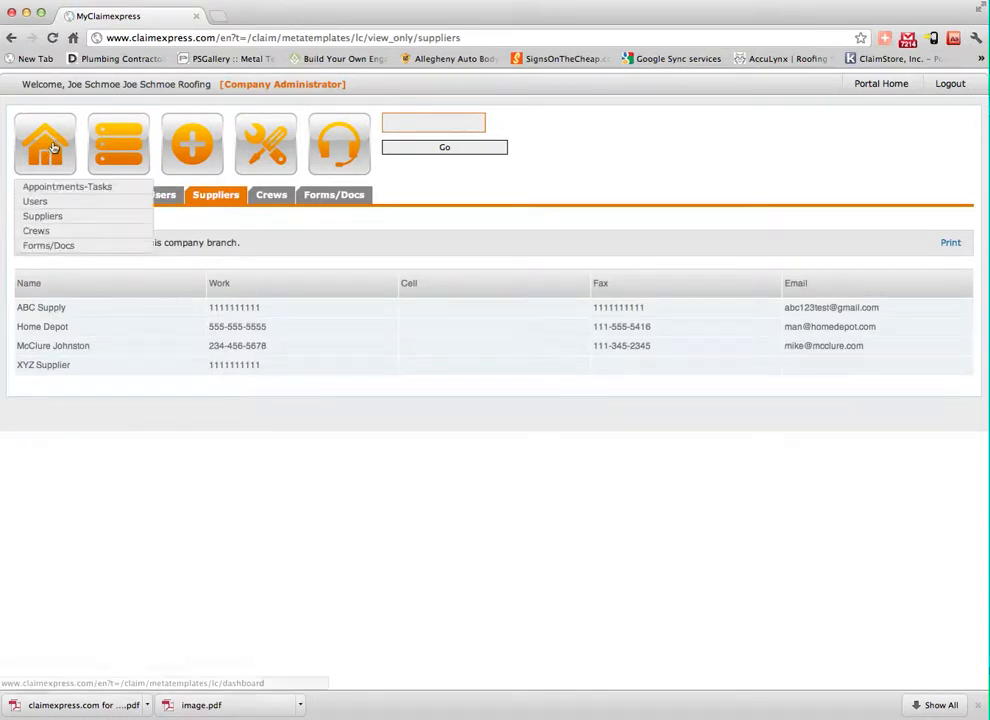
pyautogui.click(60, 244)
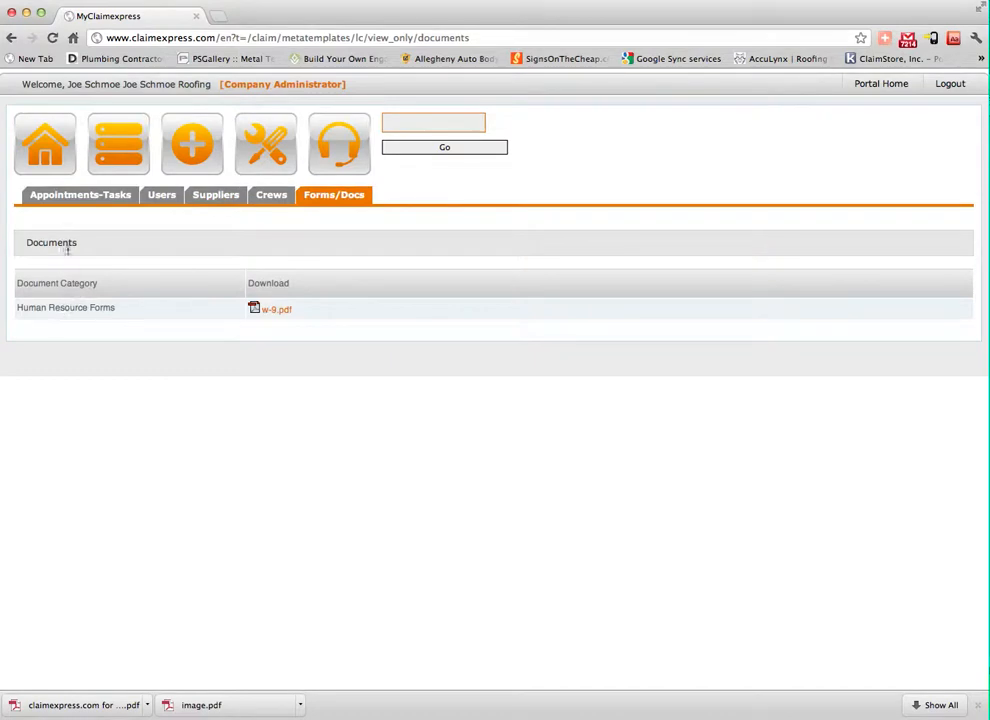
# Open the Leads list and search it for a lead by the customer's last name.
pyautogui.moveTo(110, 135)
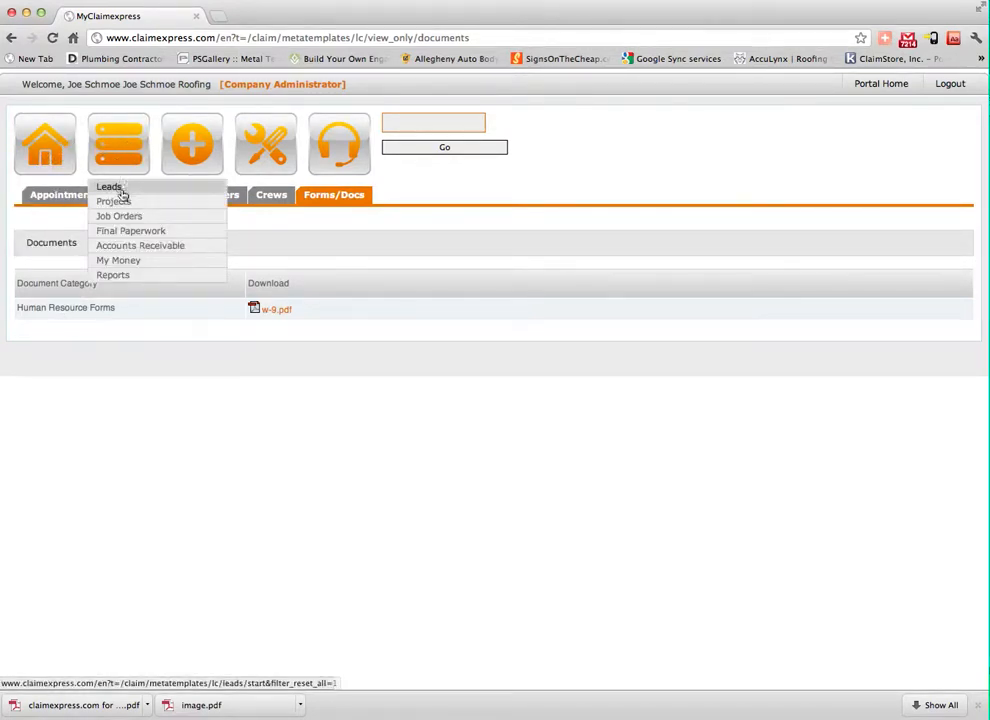
pyautogui.click(117, 190)
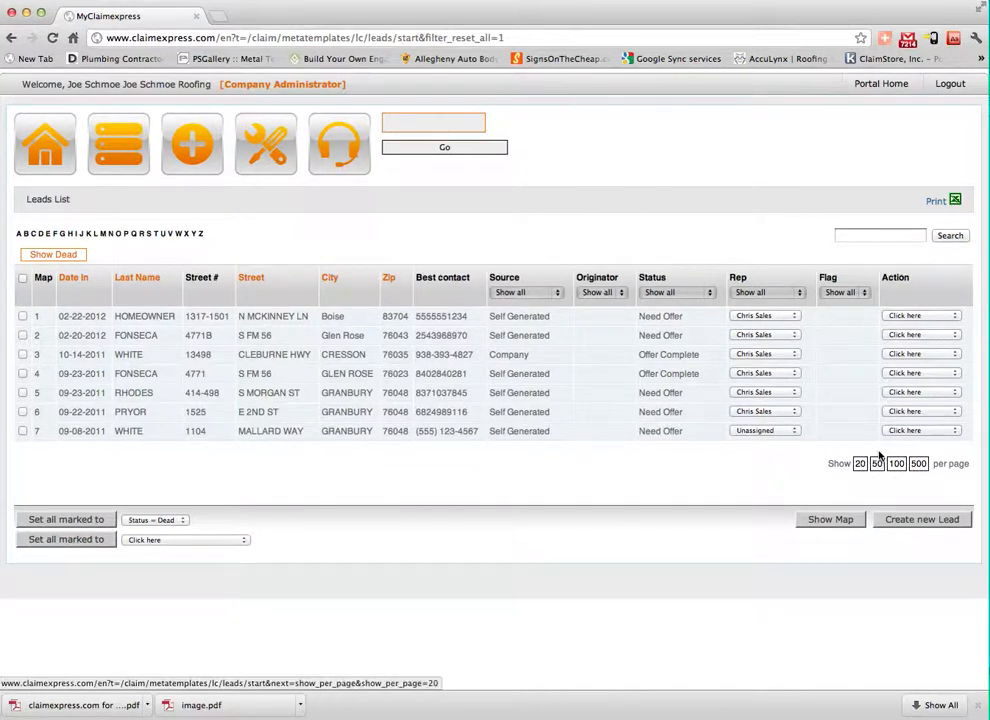
pyautogui.click(871, 234)
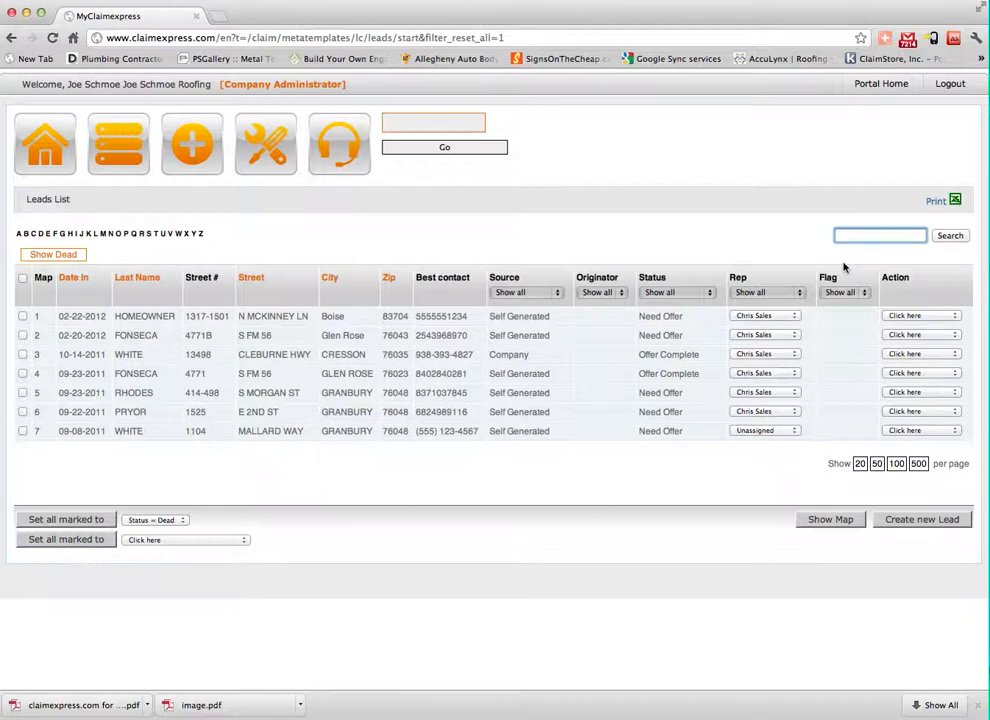
pyautogui.write('Pryor')
pyautogui.click(943, 237)
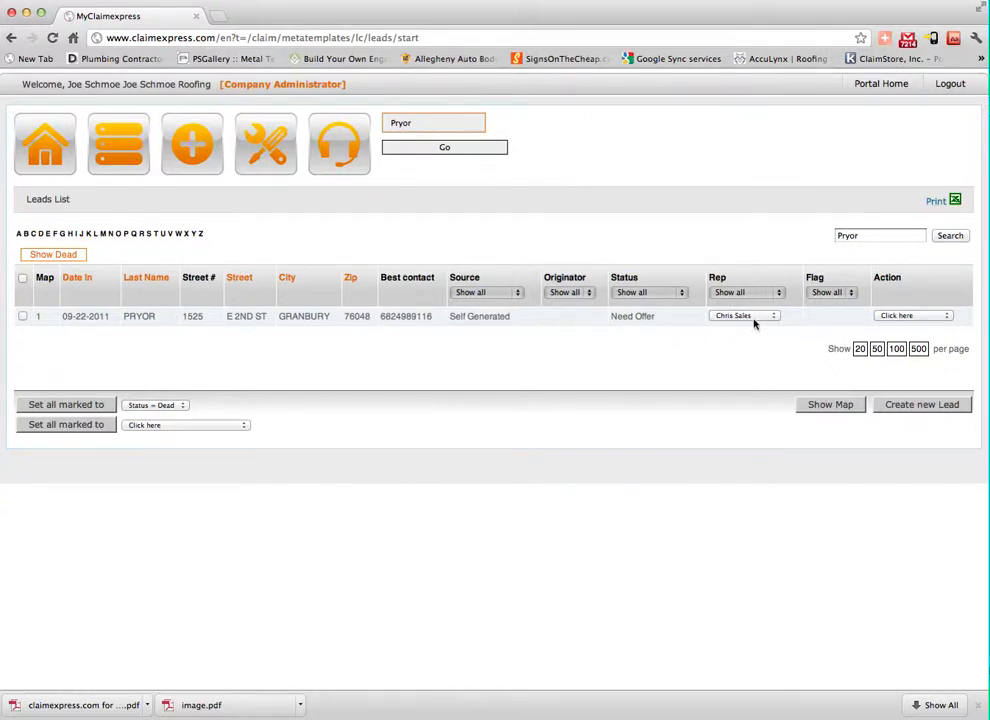
# Clear the last-name search and list all leads again.
pyautogui.click(834, 240)
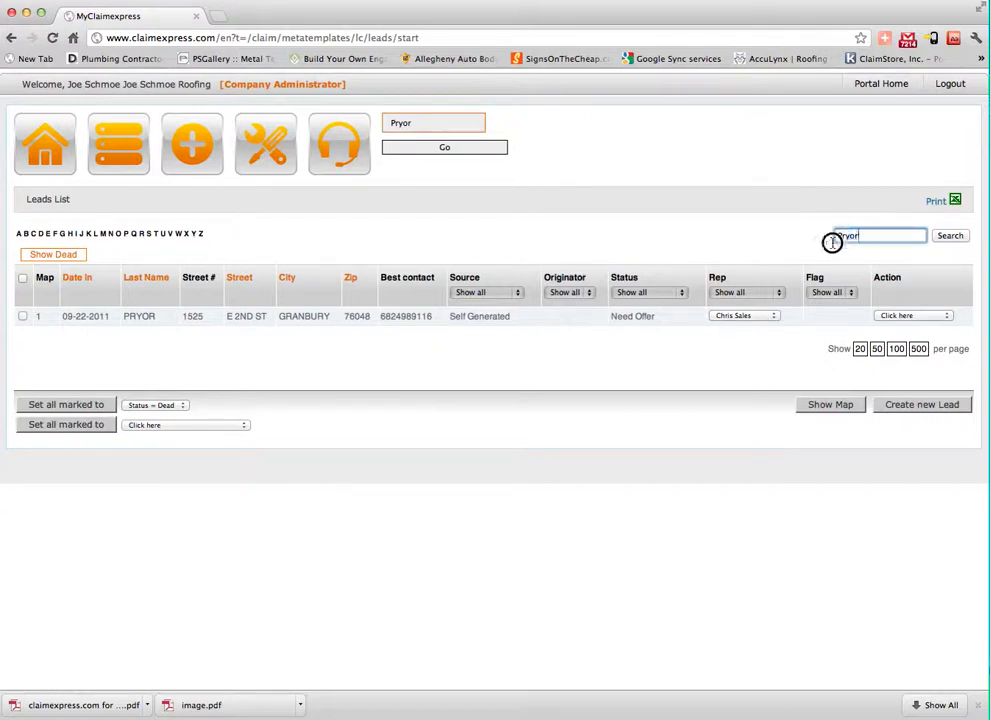
pyautogui.moveTo(832, 243); pyautogui.dragTo(808, 243)
pyautogui.press('BackSpace')
pyautogui.click(950, 236)
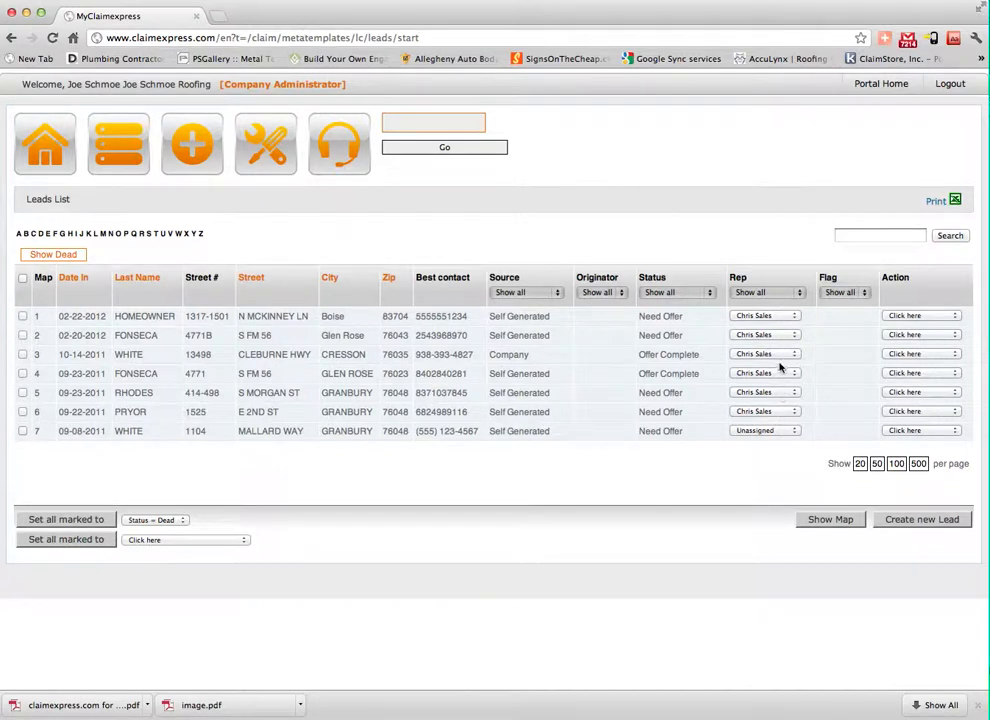
# Check which sales reps are available for the first lead in the Leads list, leaving its assignment unchanged.
pyautogui.click(790, 318)
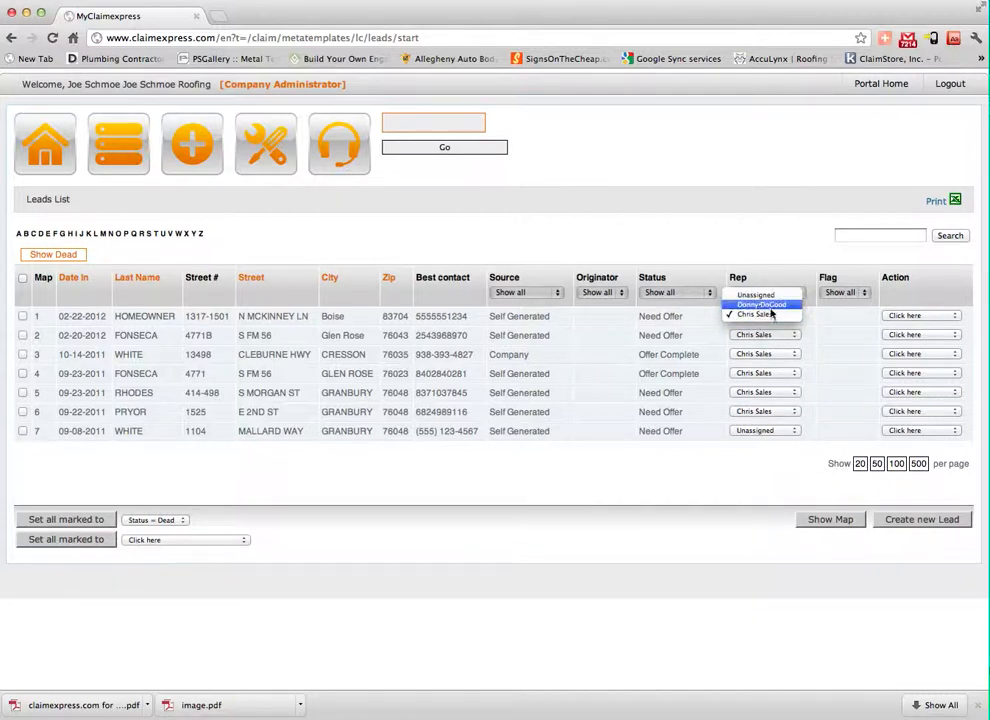
pyautogui.click(822, 325)
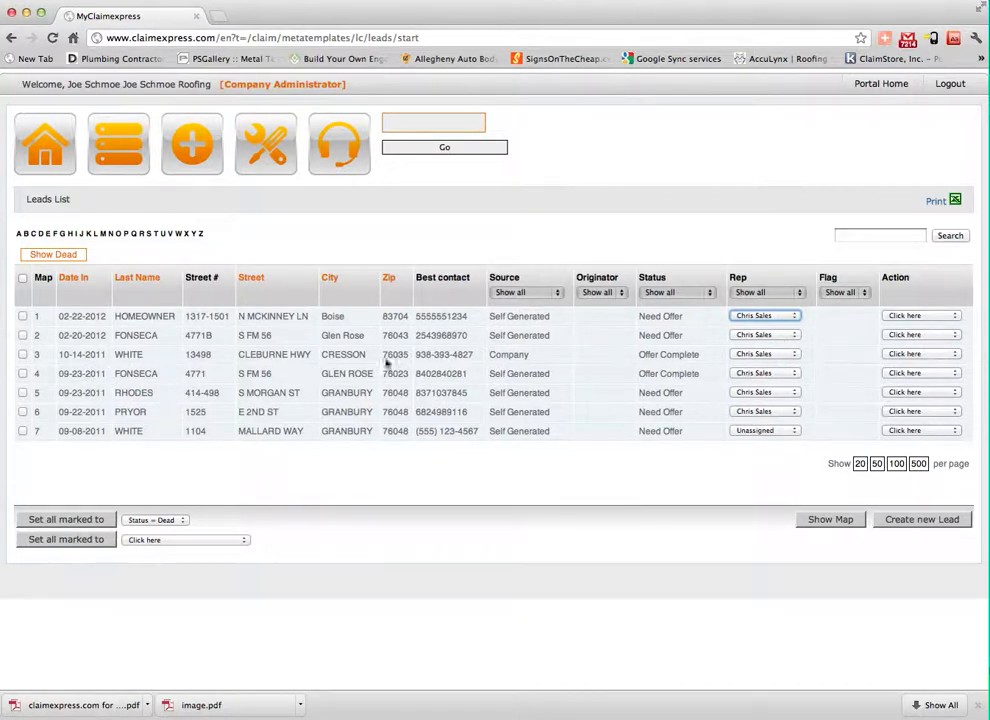
pyautogui.click(282, 337)
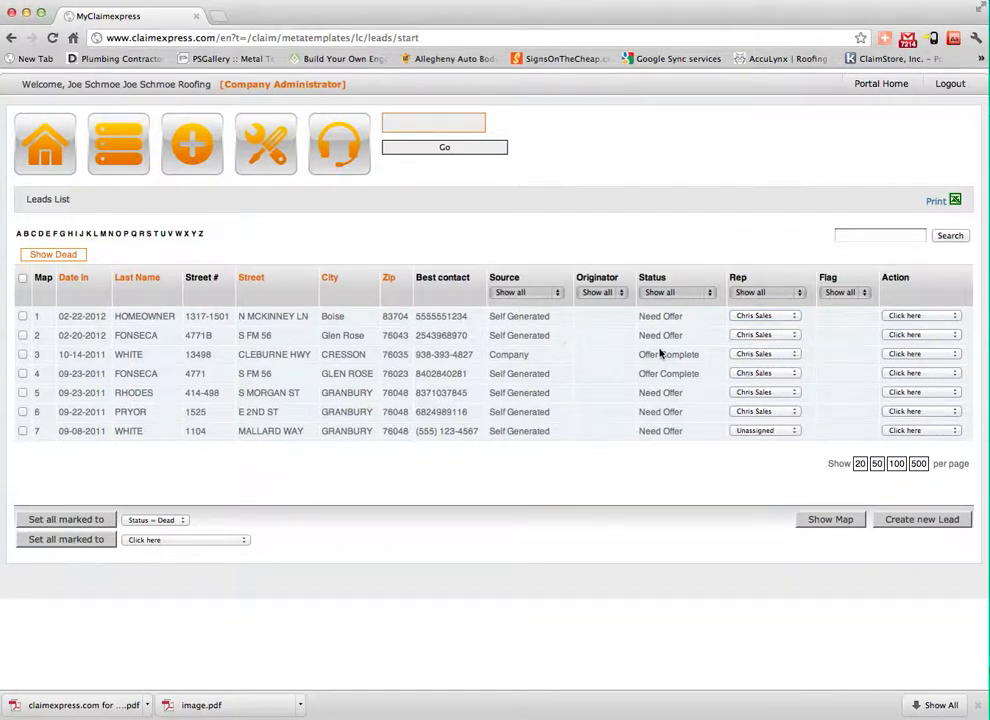
# Open the first lead's details and review its customer information, notes, jobs, other charges and cost summary.
pyautogui.click(930, 316)
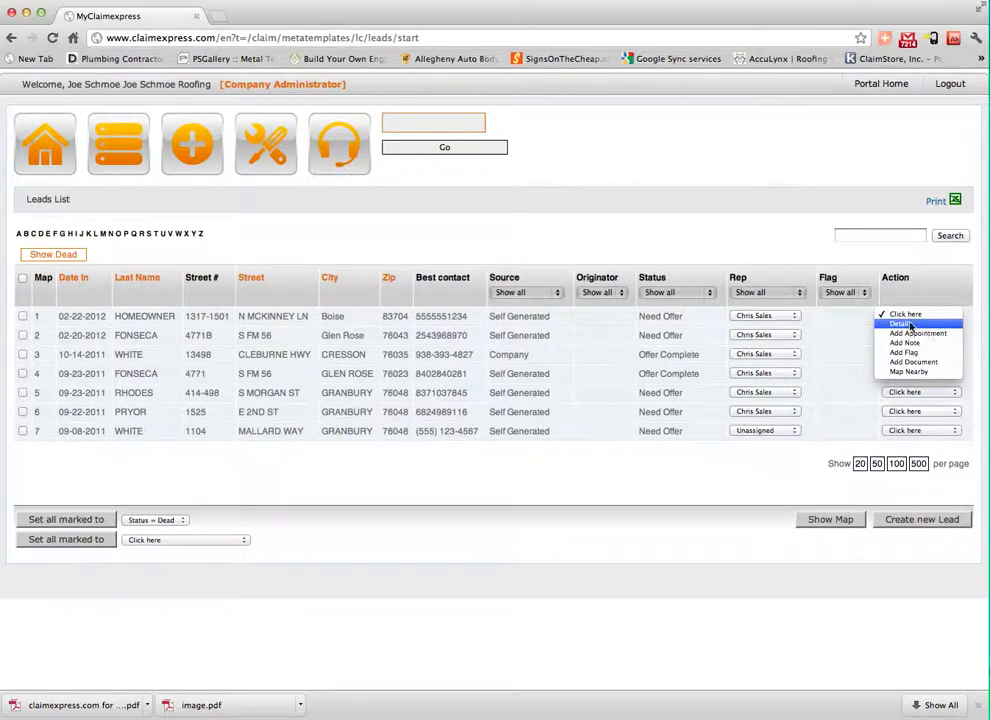
pyautogui.click(910, 324)
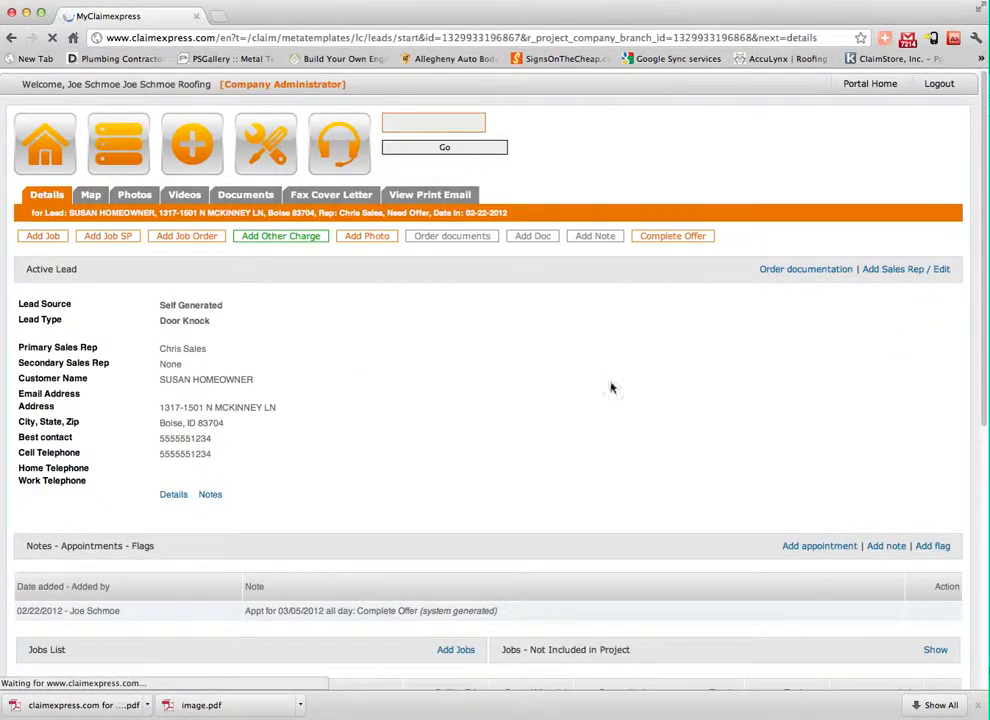
pyautogui.scroll(-1, 340, 344)
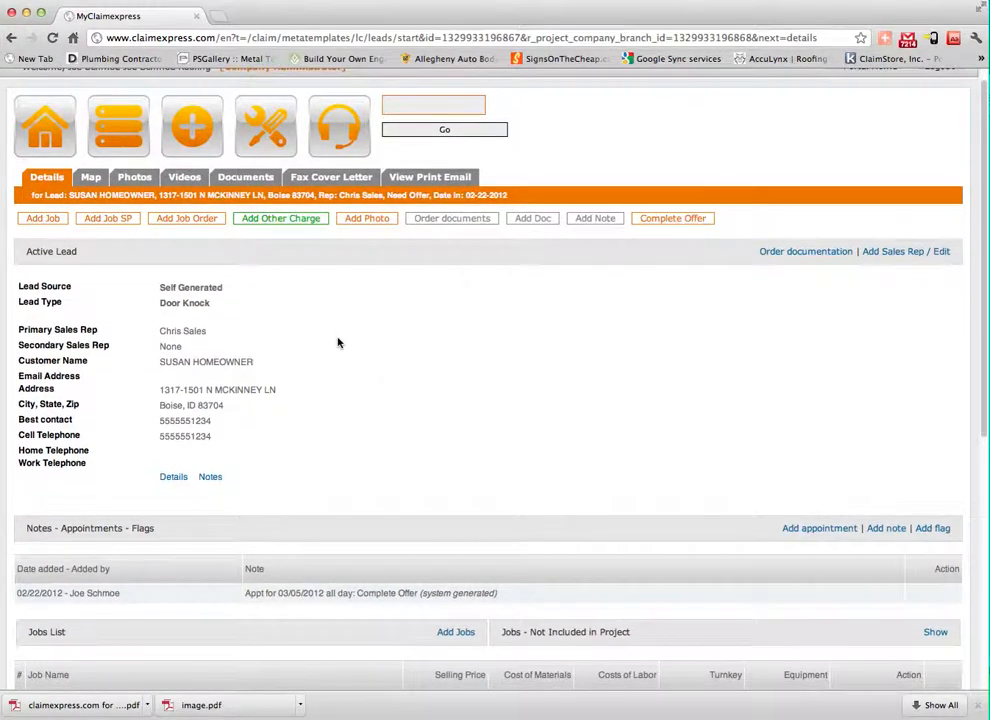
pyautogui.scroll(-6, 338, 343)
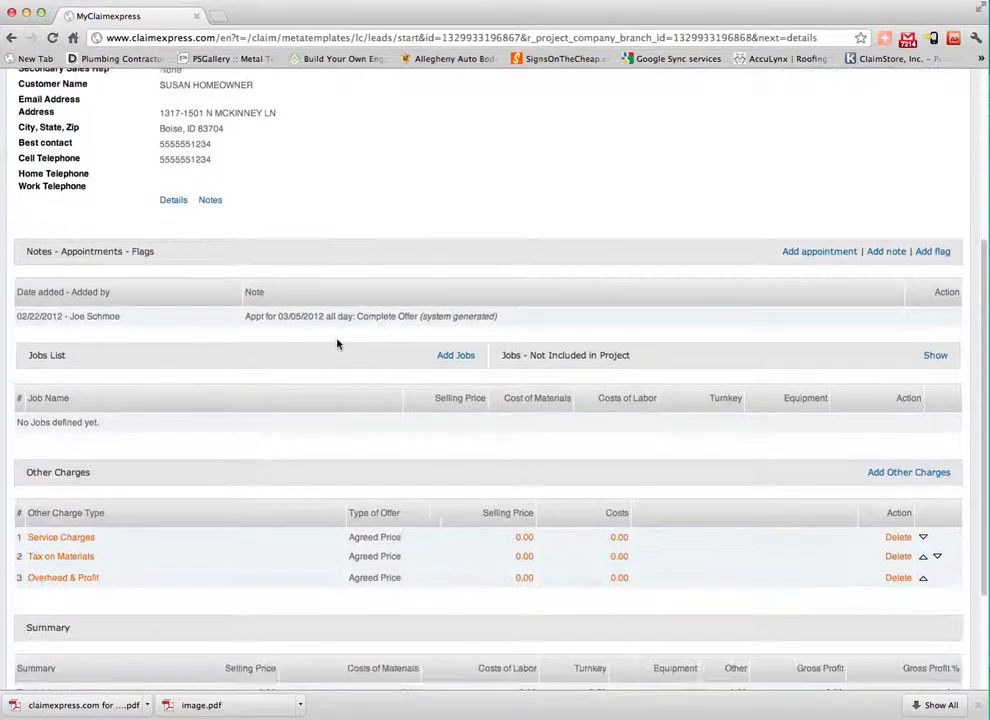
pyautogui.scroll(-1, 338, 343)
pyautogui.scroll(4, 466, 259)
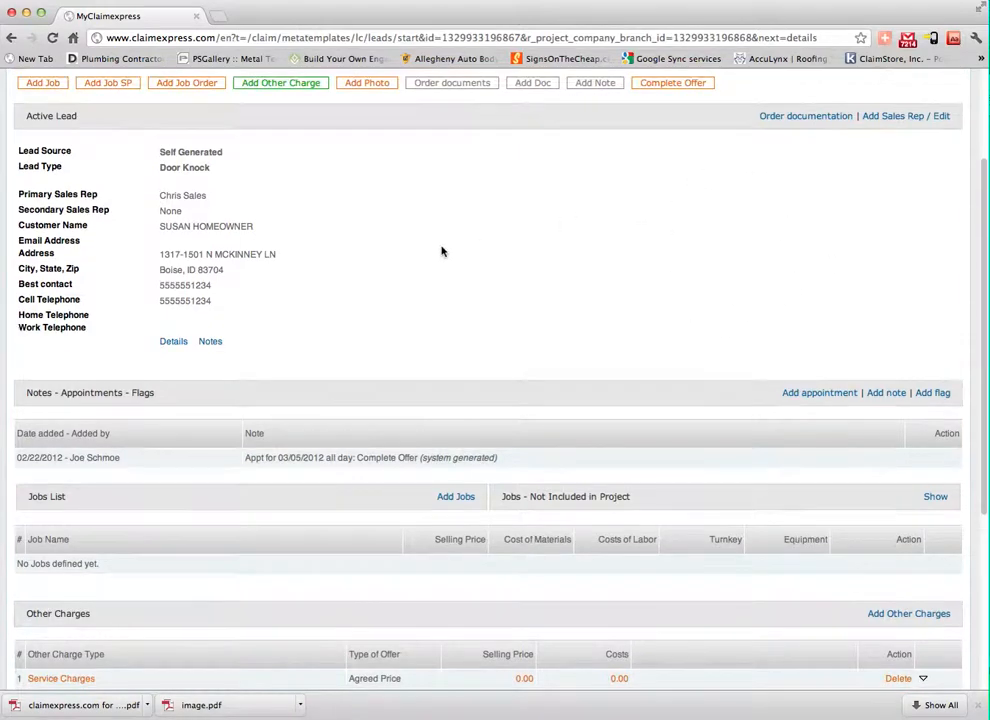
pyautogui.scroll(-1, 443, 253)
pyautogui.scroll(-2, 441, 256)
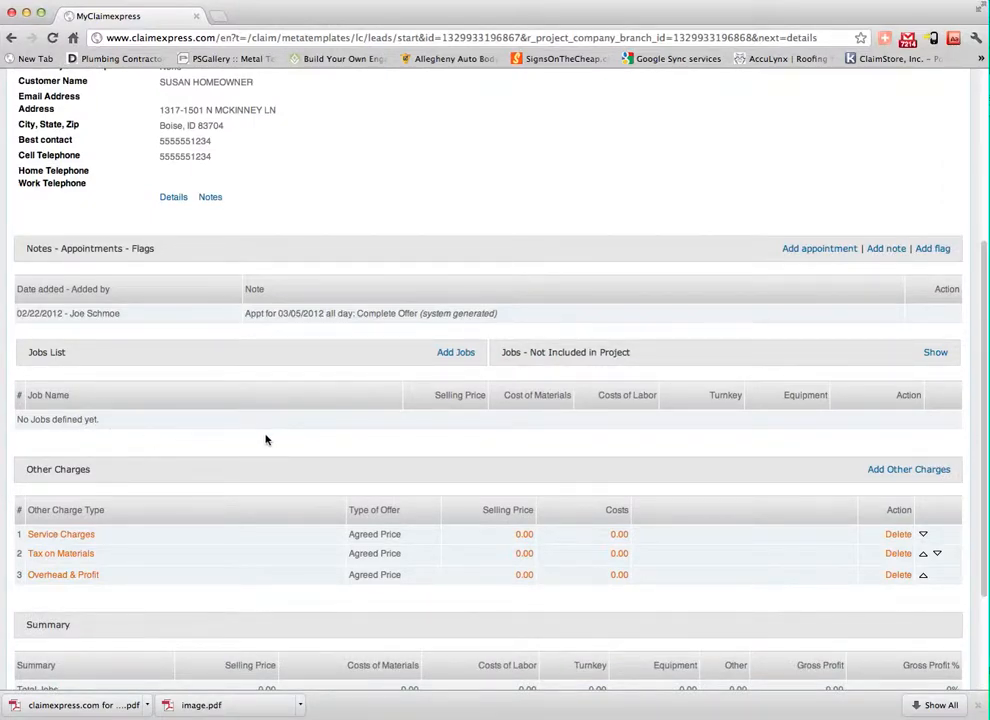
pyautogui.scroll(-4, 266, 439)
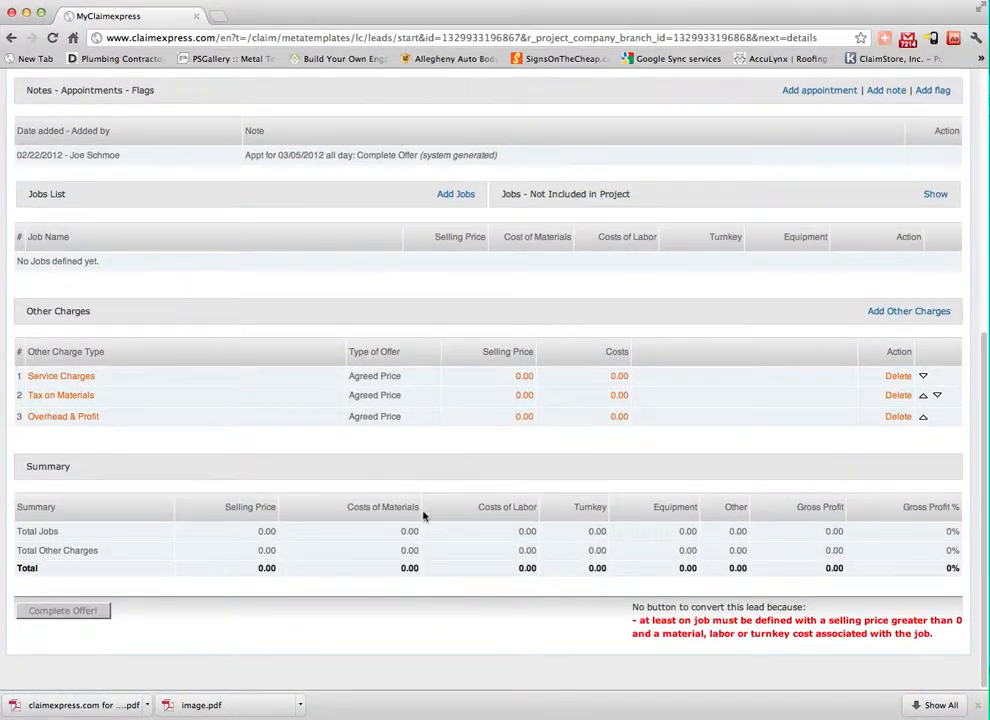
pyautogui.scroll(10, 634, 539)
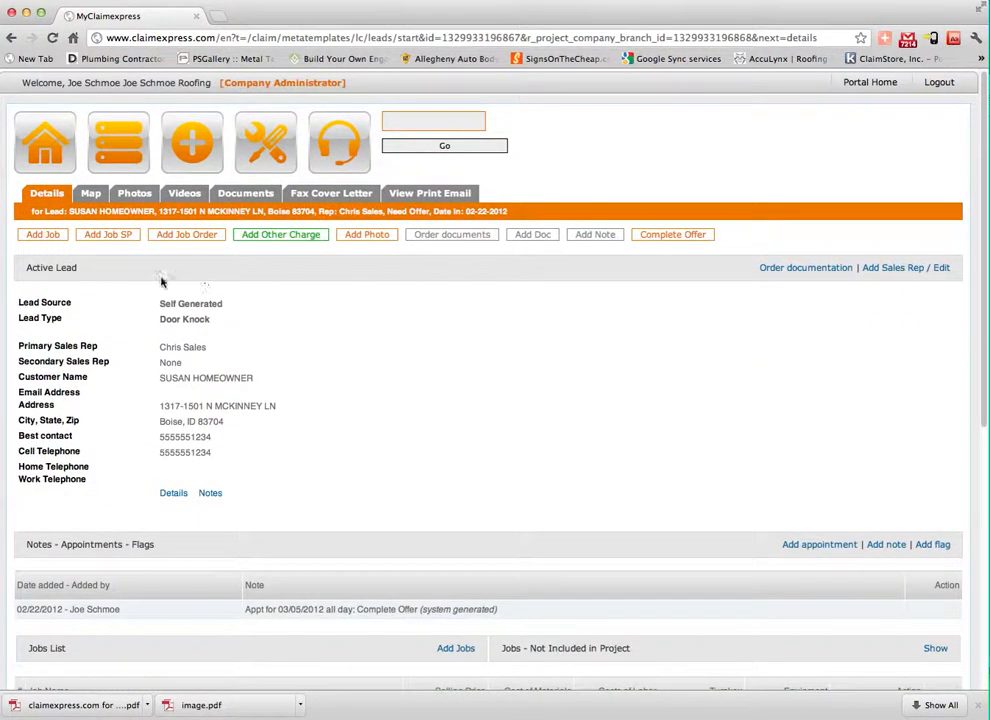
# Open the Projects list and look through its entries and columns.
pyautogui.moveTo(105, 140)
pyautogui.click(117, 203)
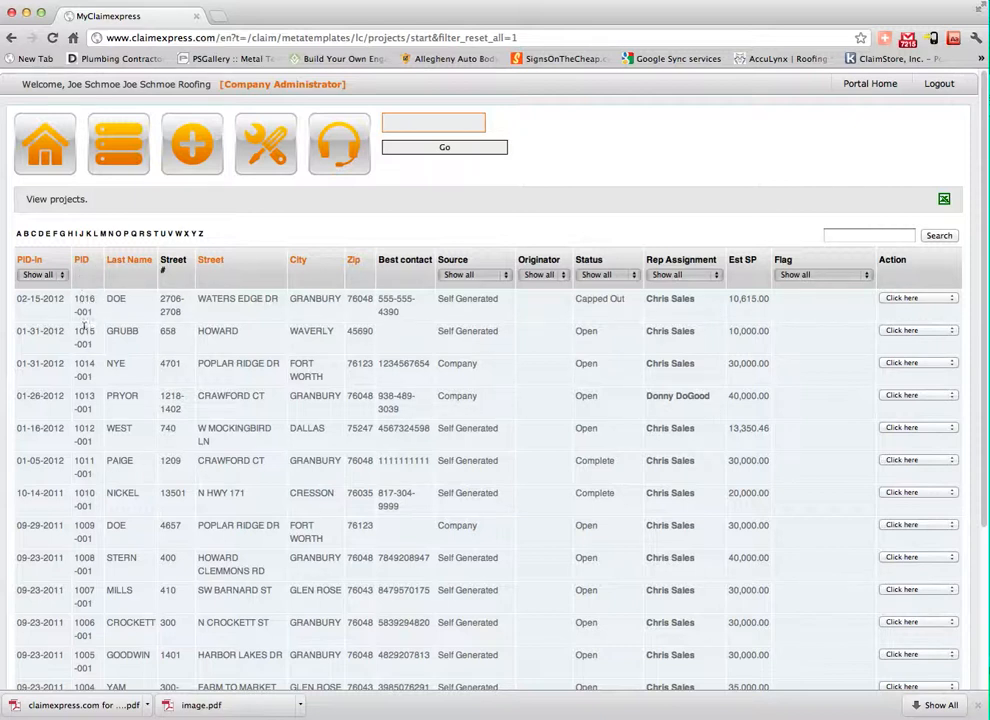
pyautogui.click(863, 233)
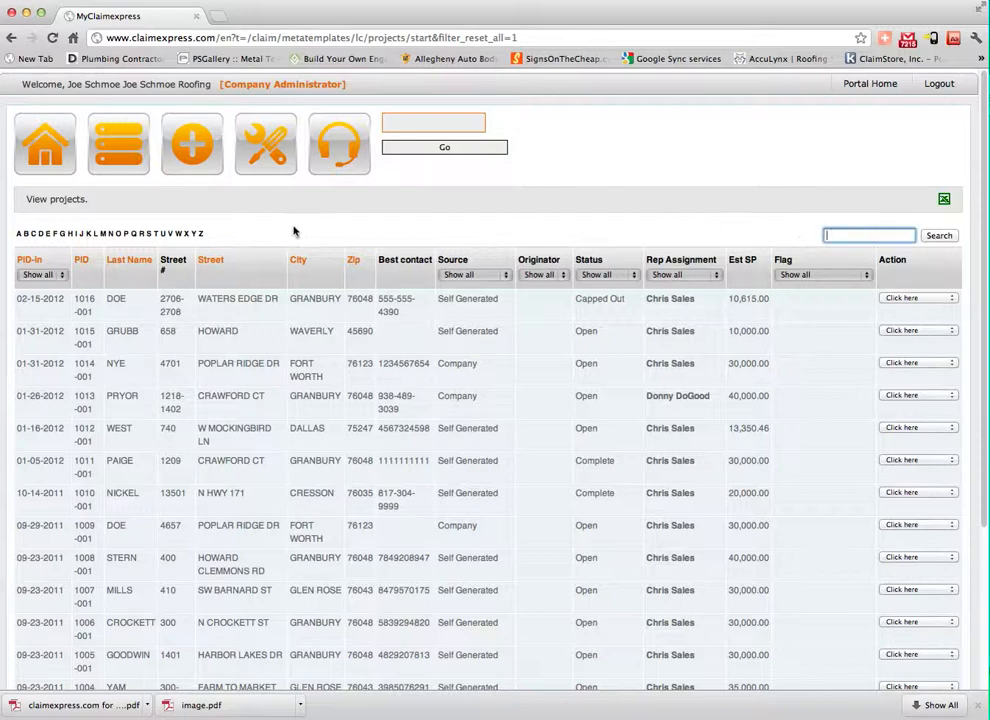
pyautogui.scroll(-3, 134, 317)
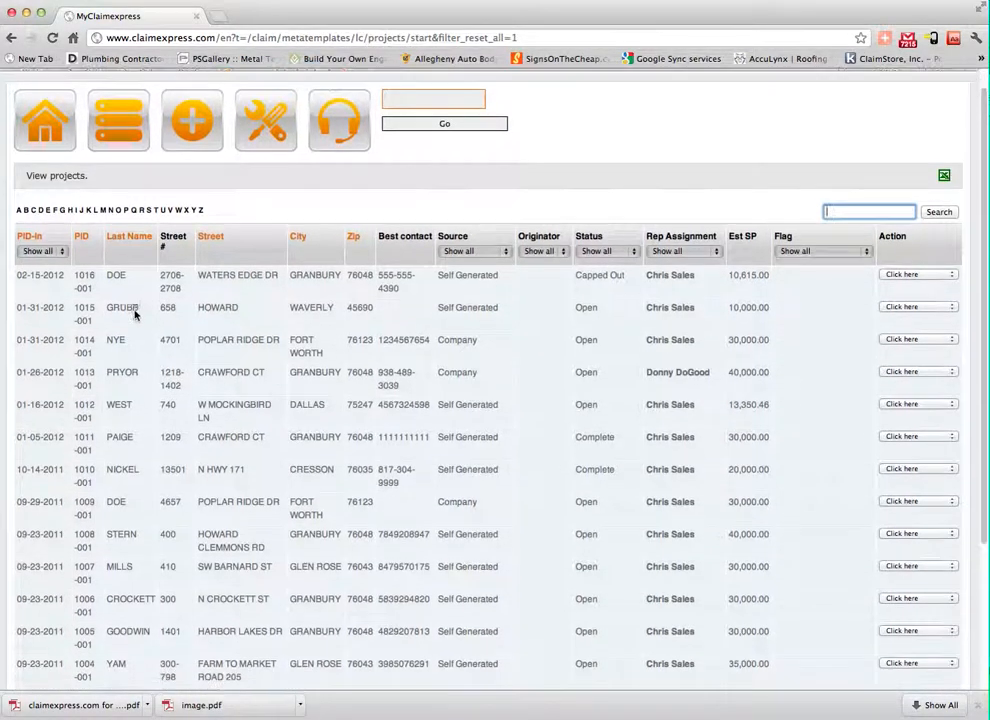
pyautogui.scroll(-1, 134, 317)
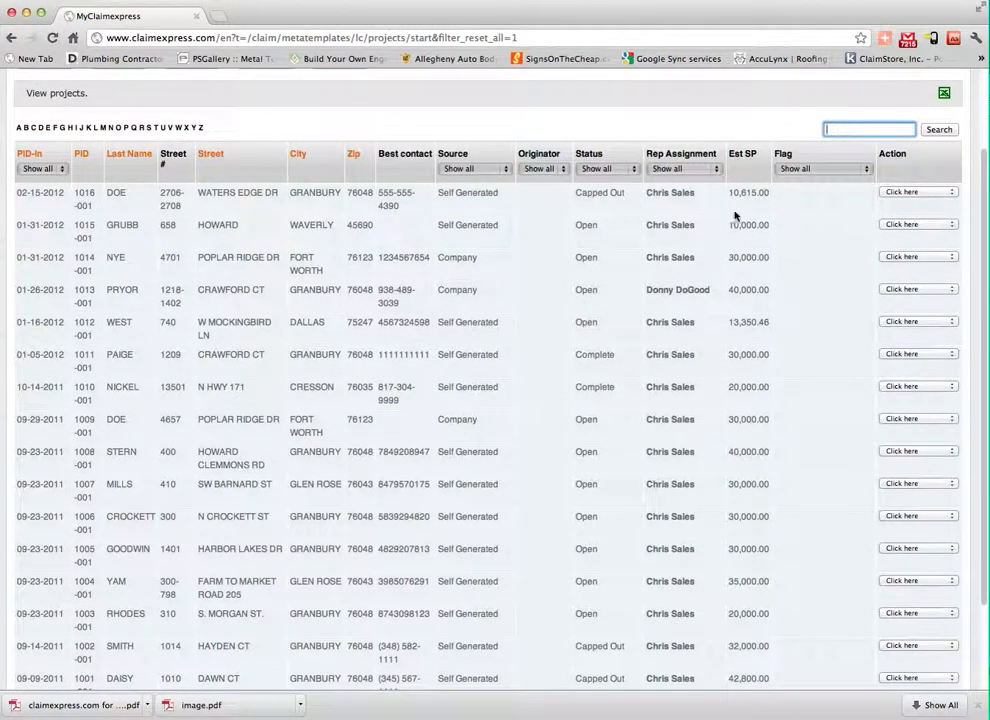
pyautogui.scroll(2, 932, 256)
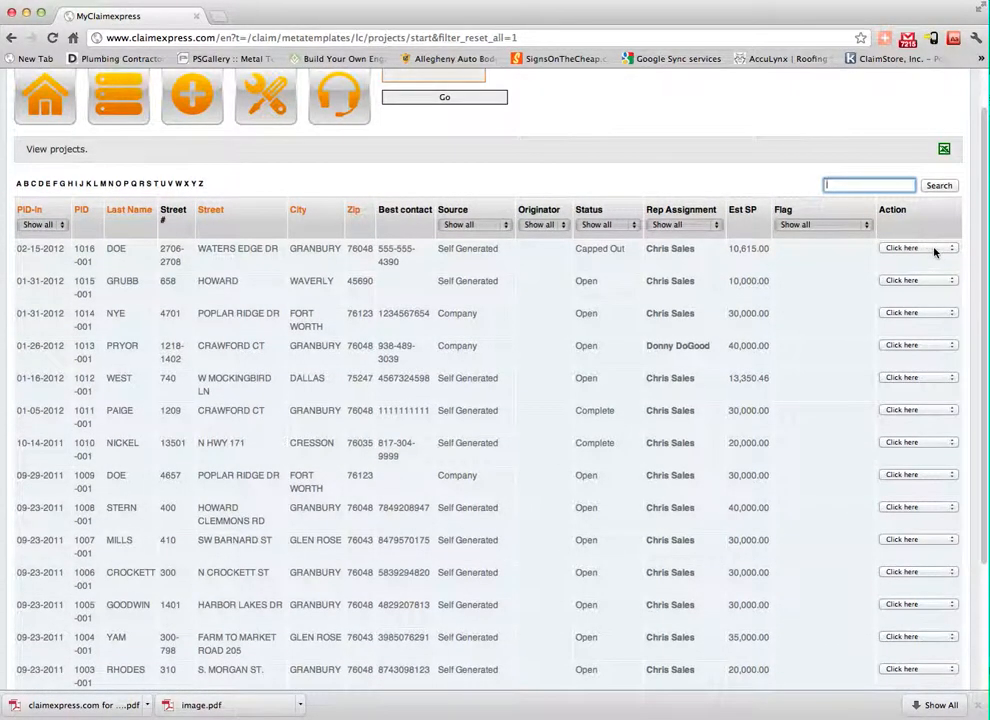
# Review the first project's details and notes, and view its map of nearby projects and leads.
pyautogui.click(934, 250)
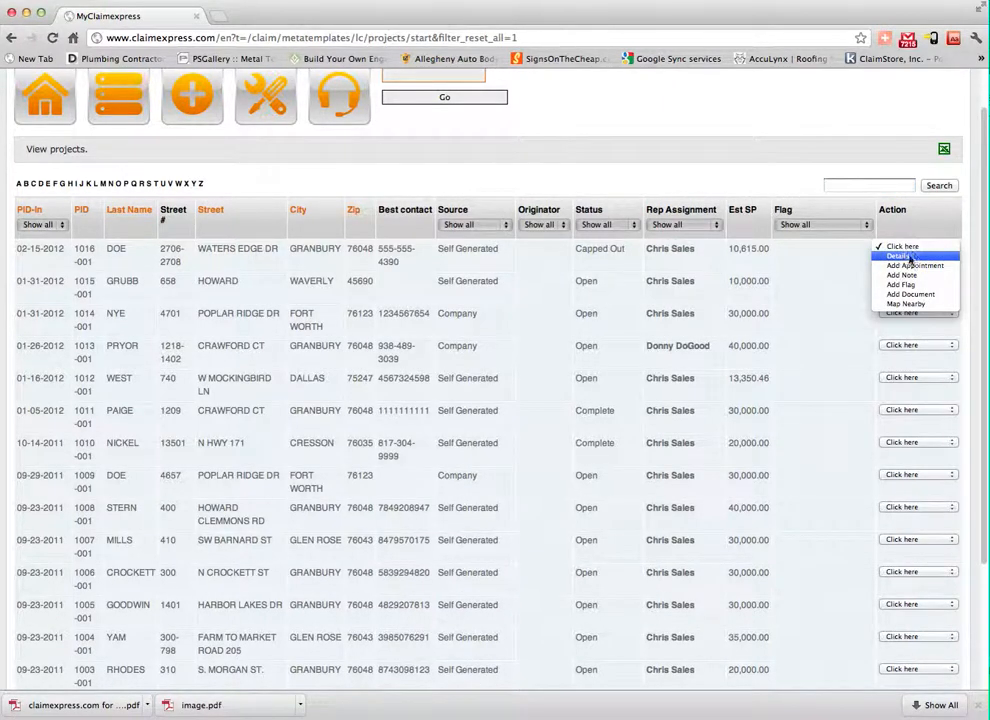
pyautogui.click(905, 258)
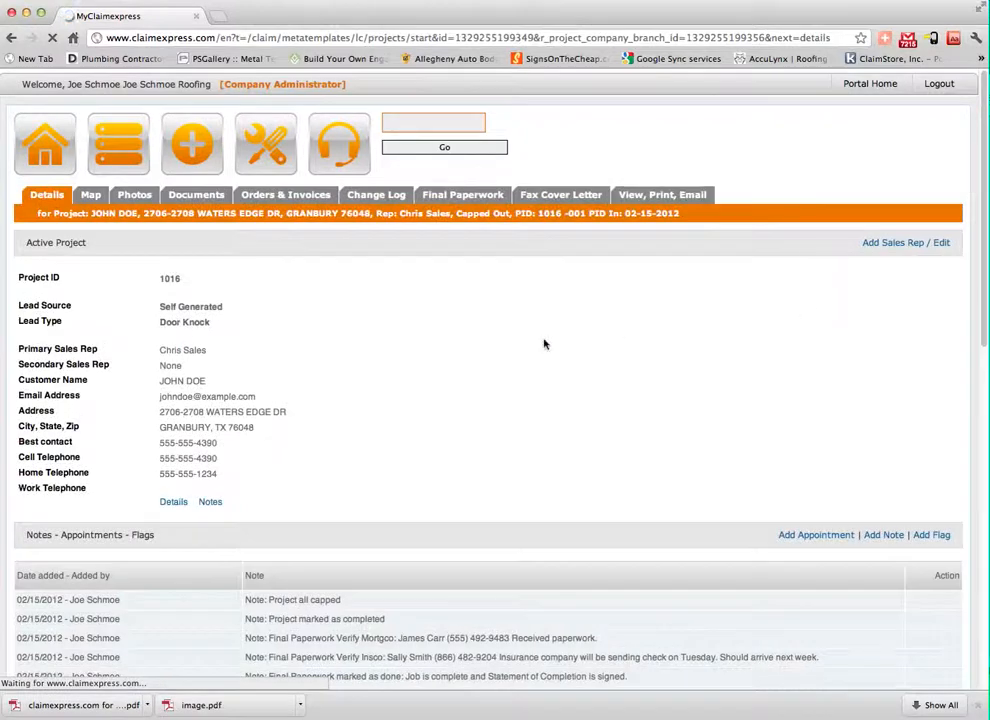
pyautogui.scroll(-5, 327, 309)
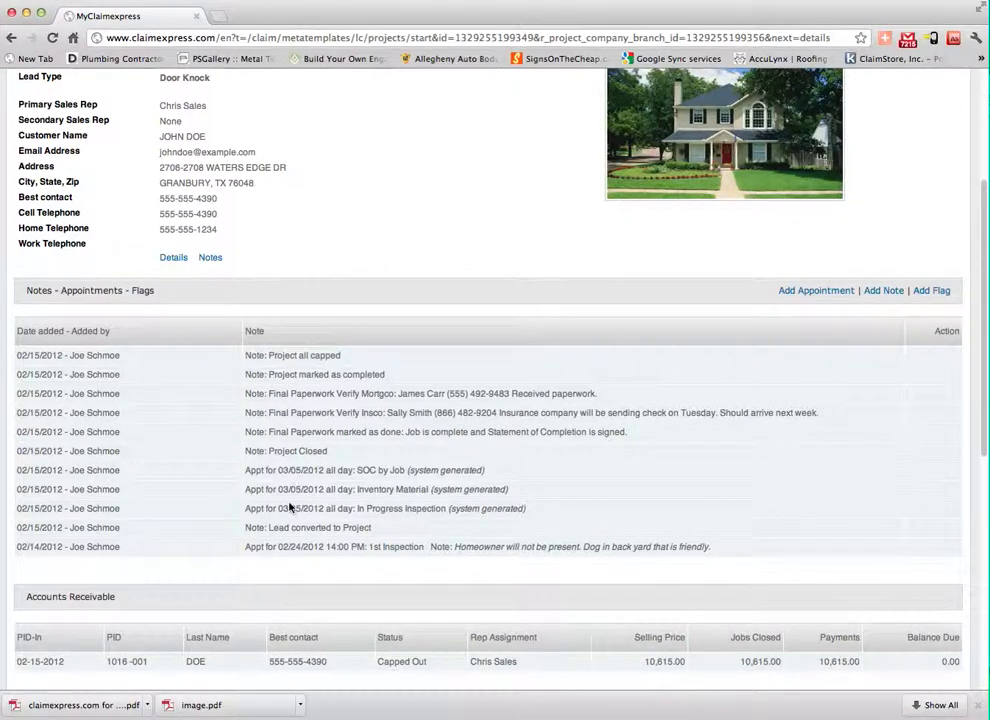
pyautogui.scroll(-1, 288, 540)
pyautogui.scroll(5, 287, 504)
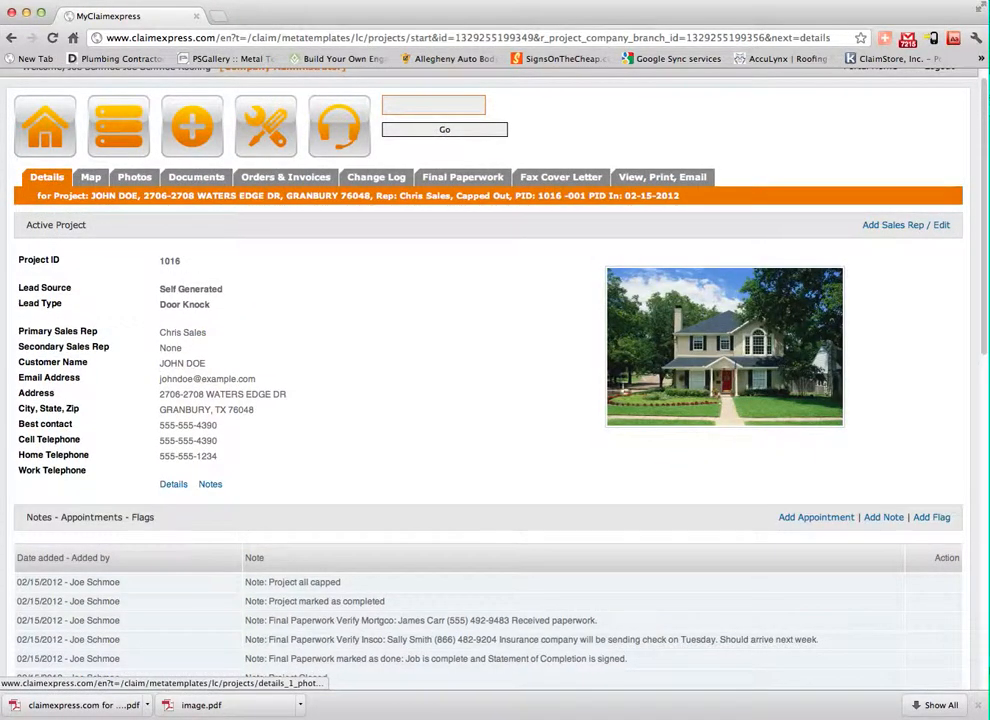
pyautogui.scroll(1, 235, 282)
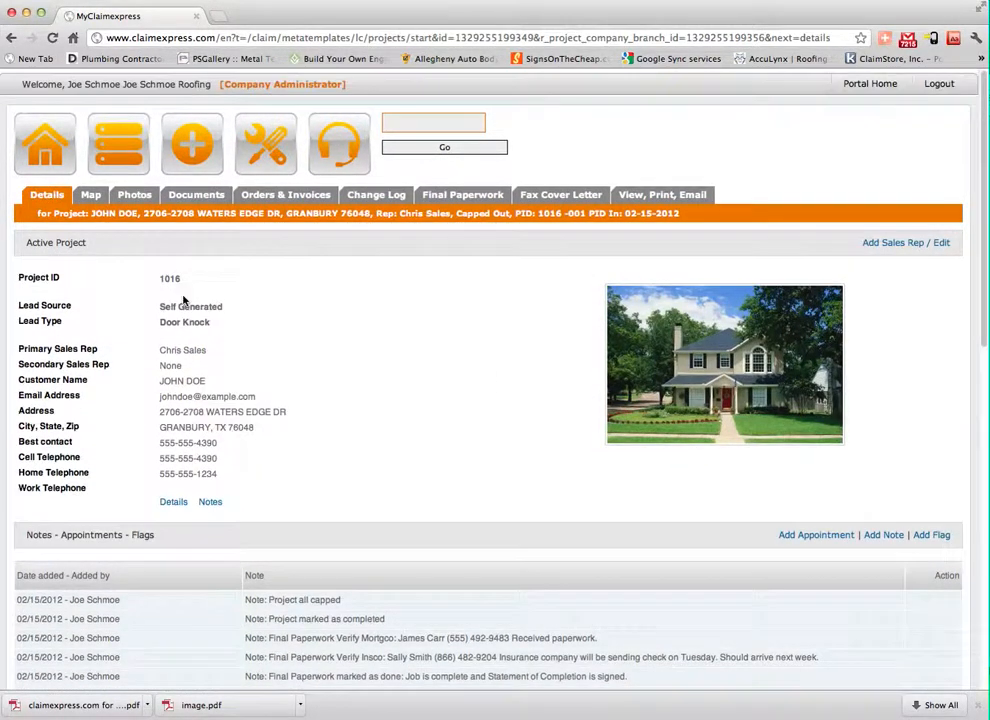
pyautogui.click(91, 196)
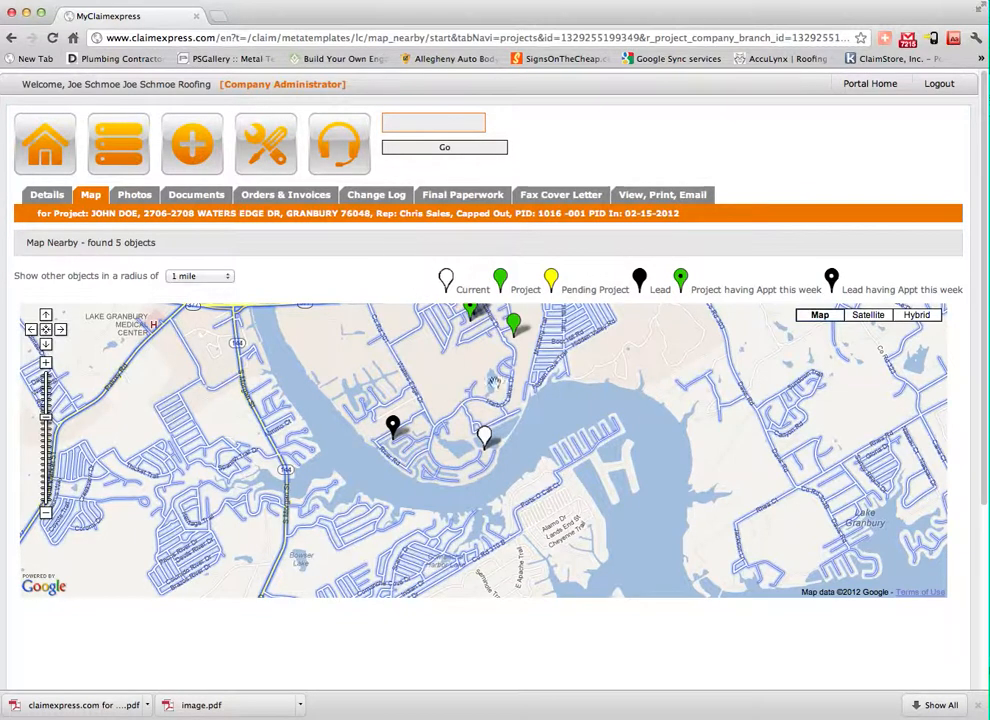
pyautogui.moveTo(457, 375)
pyautogui.mouseDown()
pyautogui.moveTo(455, 409)
pyautogui.moveTo(487, 436)
pyautogui.mouseUp()
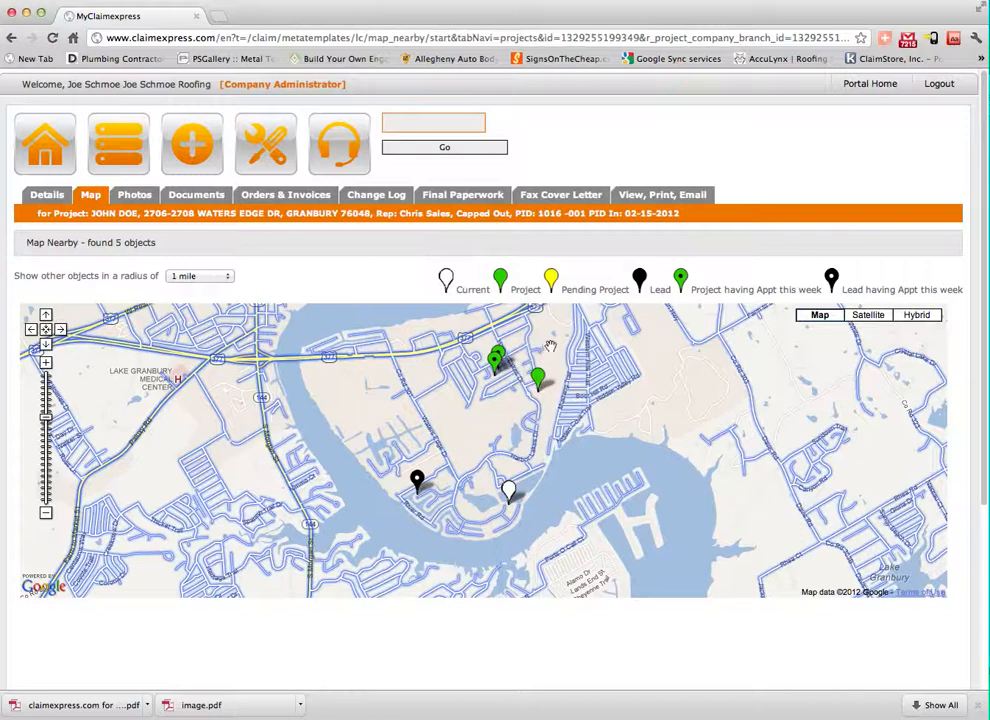
# View the Job Orders list of materials and the Final Paperwork list of projects.
pyautogui.moveTo(113, 143)
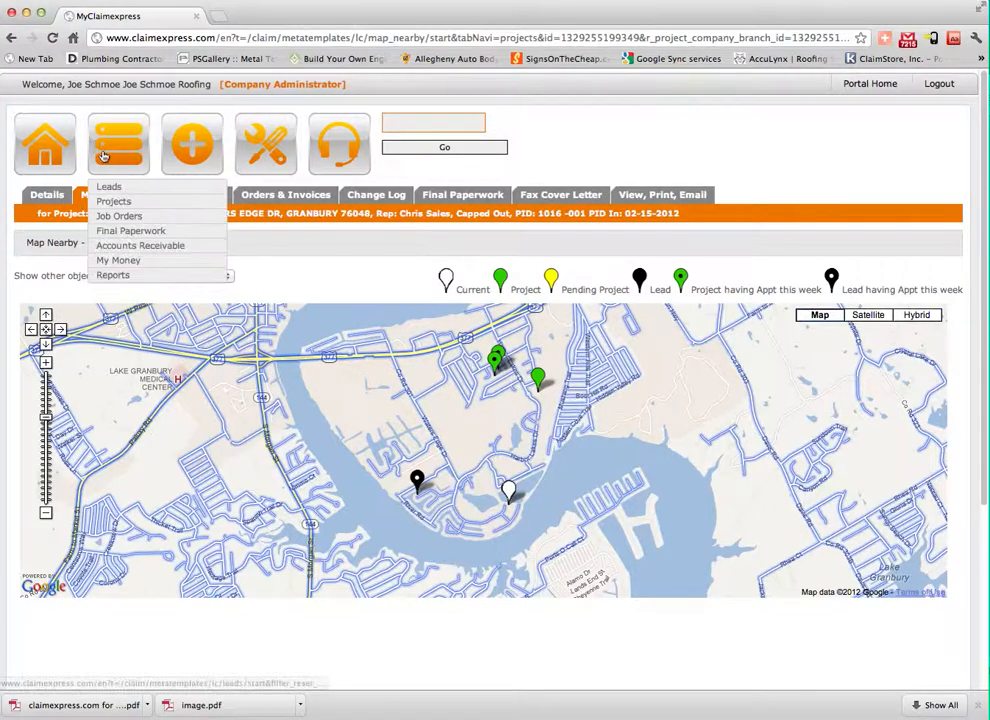
pyautogui.click(106, 217)
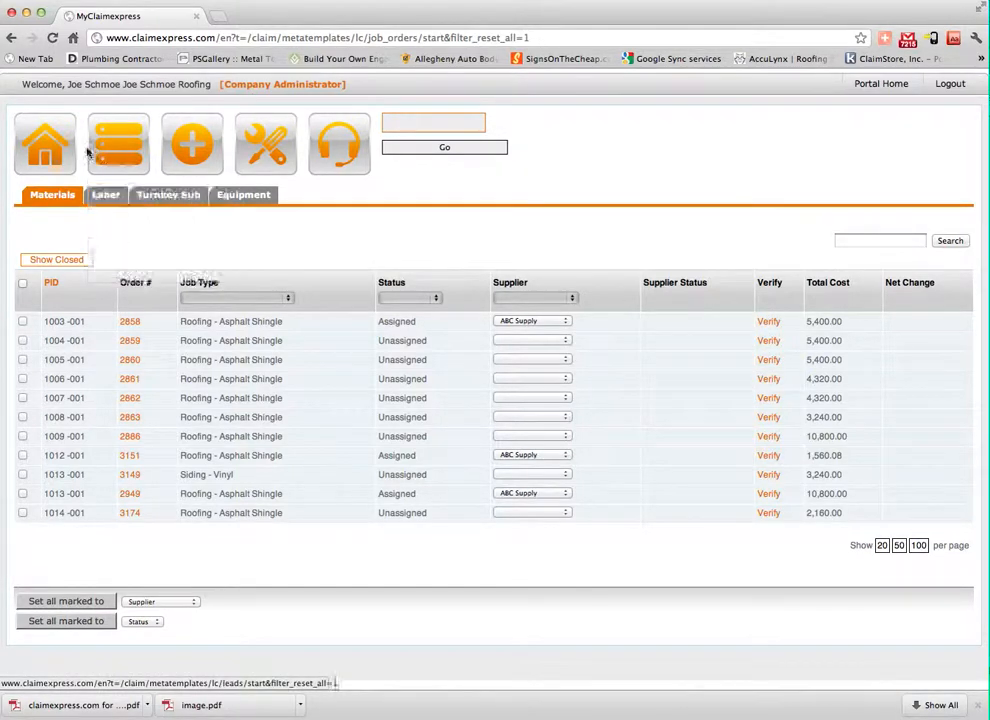
pyautogui.moveTo(118, 155)
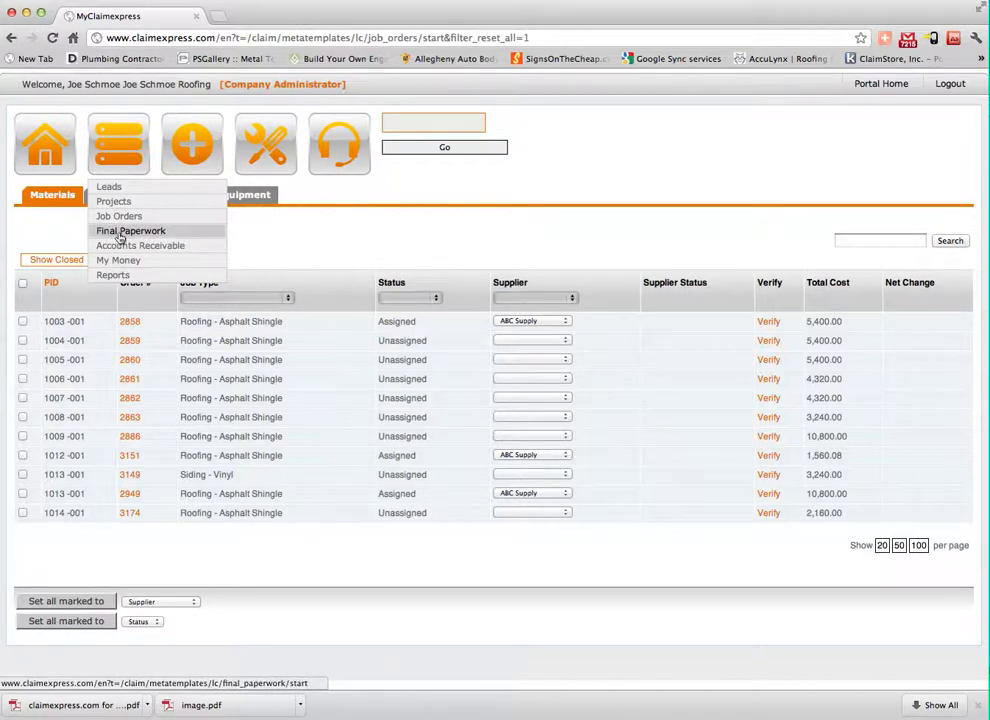
pyautogui.moveTo(116, 245)
pyautogui.click(122, 231)
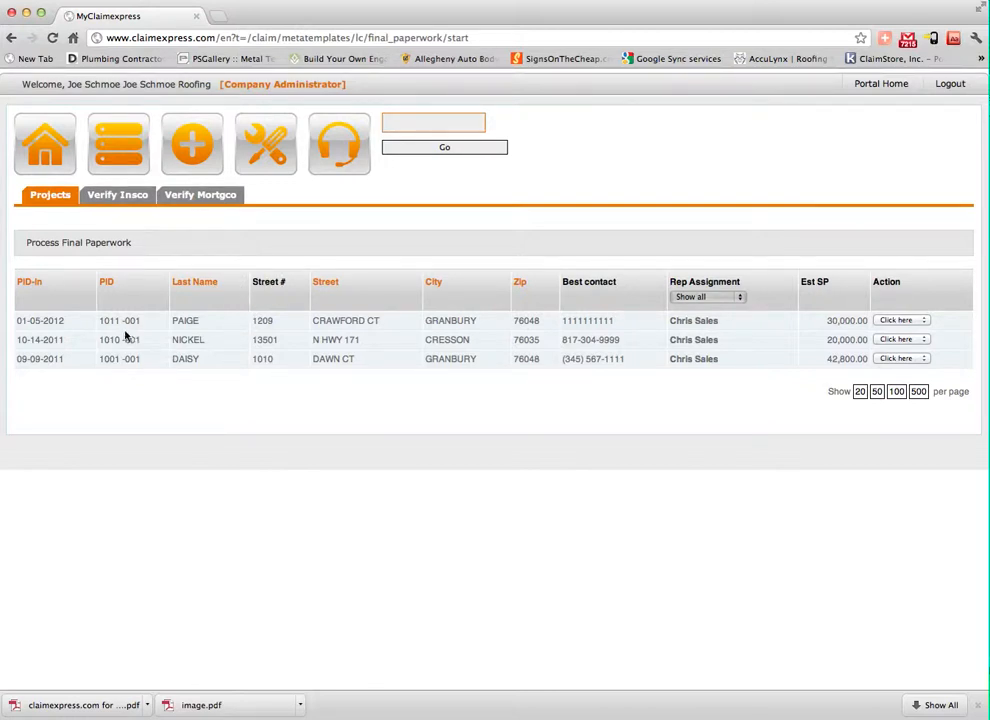
# Open Accounts Receivable and review the projects' selling prices, payments and balances due.
pyautogui.moveTo(112, 150)
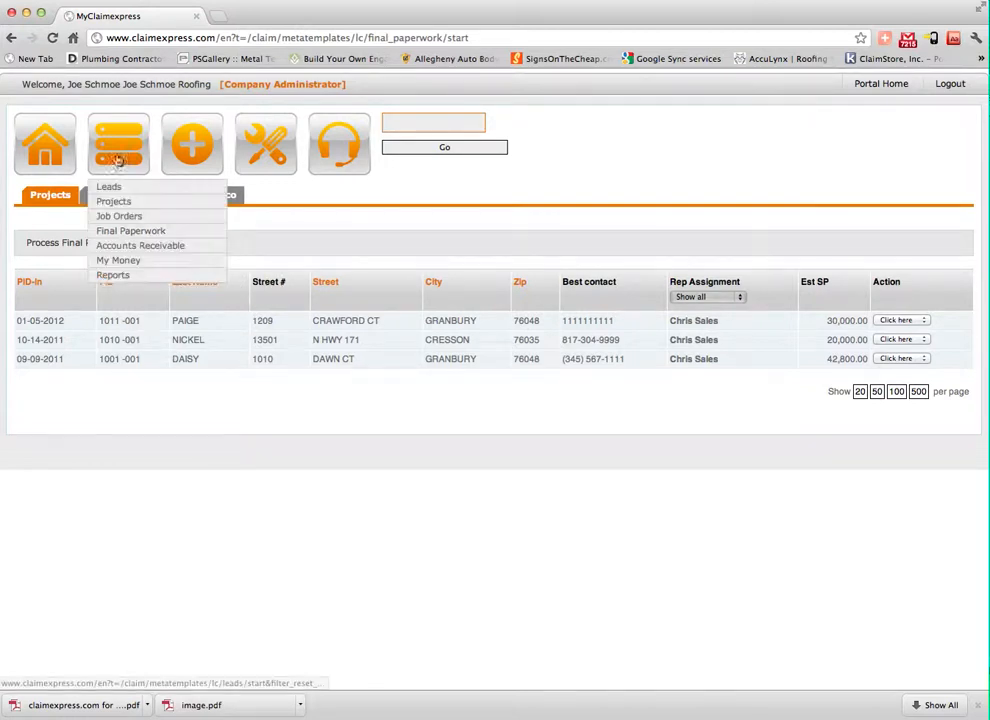
pyautogui.click(130, 247)
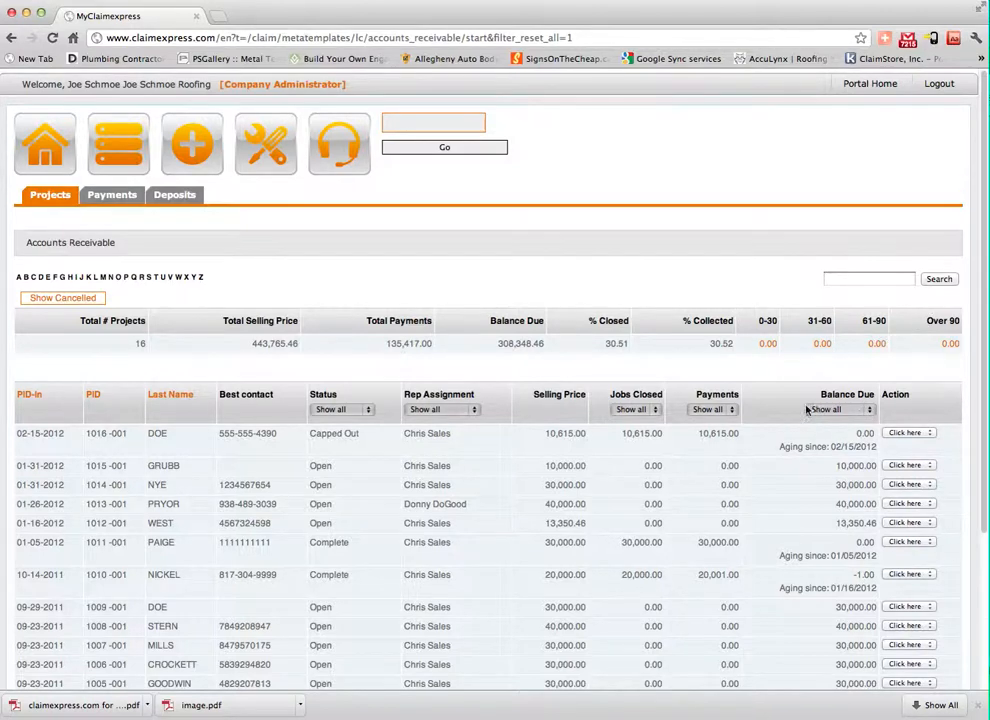
pyautogui.scroll(-3, 533, 415)
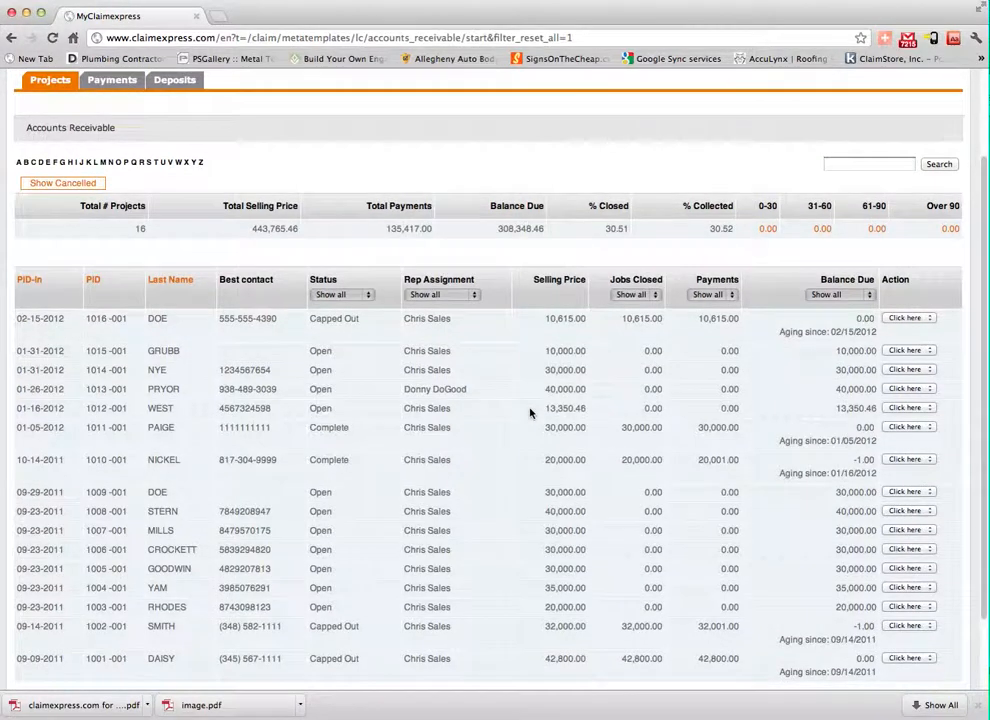
pyautogui.scroll(-2, 530, 411)
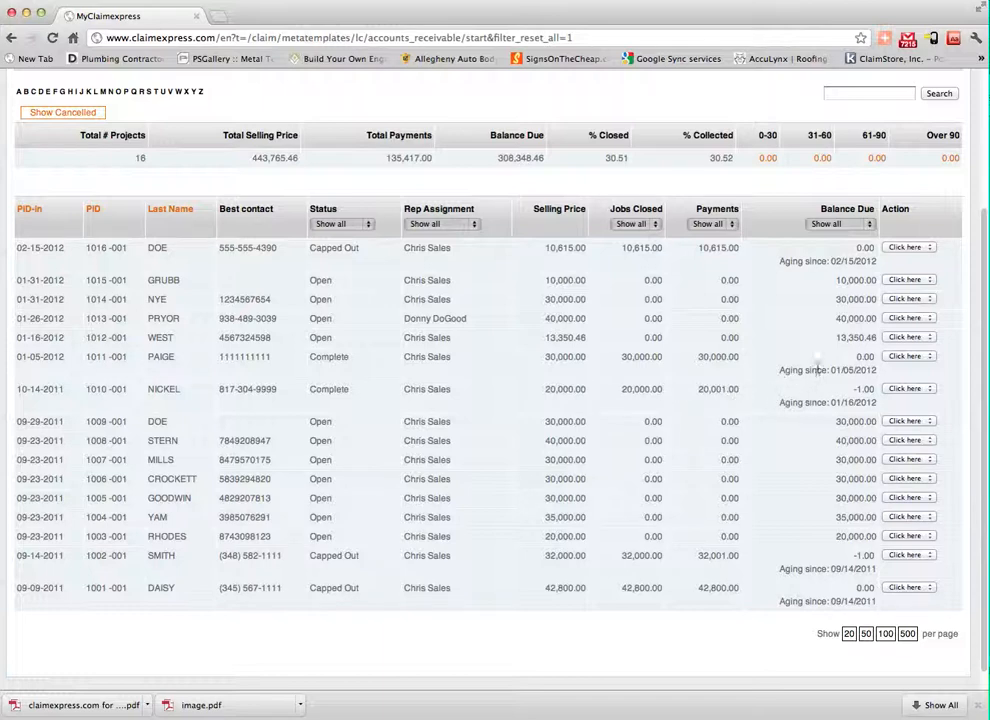
pyautogui.scroll(5, 818, 368)
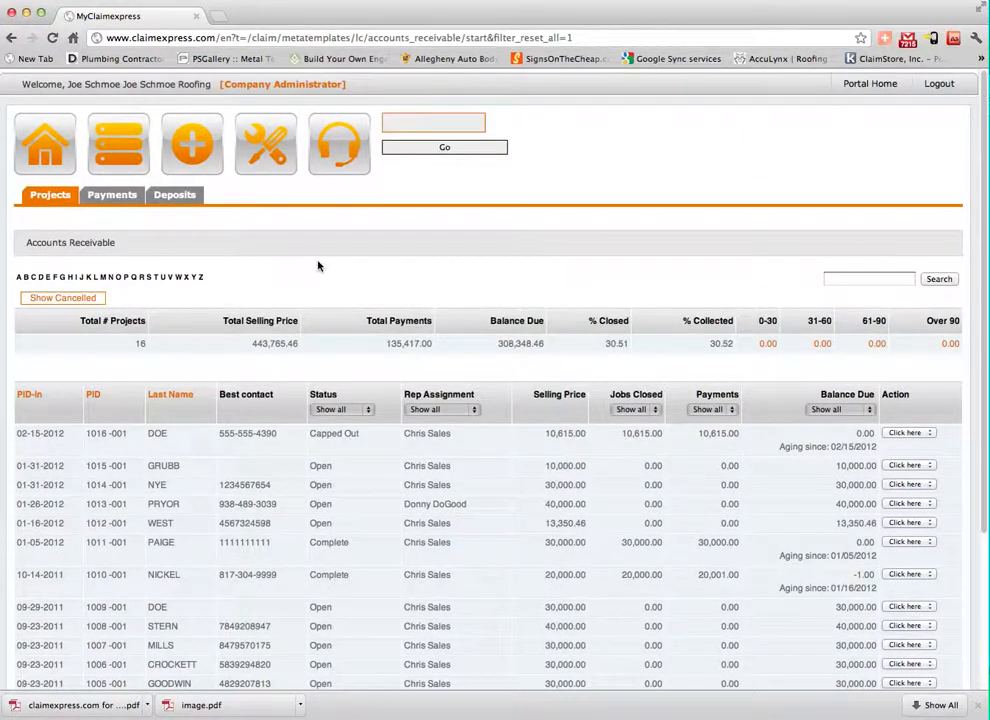
# Open My Money for all projects and review their costs, gross profit and rep pay.
pyautogui.moveTo(110, 170)
pyautogui.moveTo(130, 265)
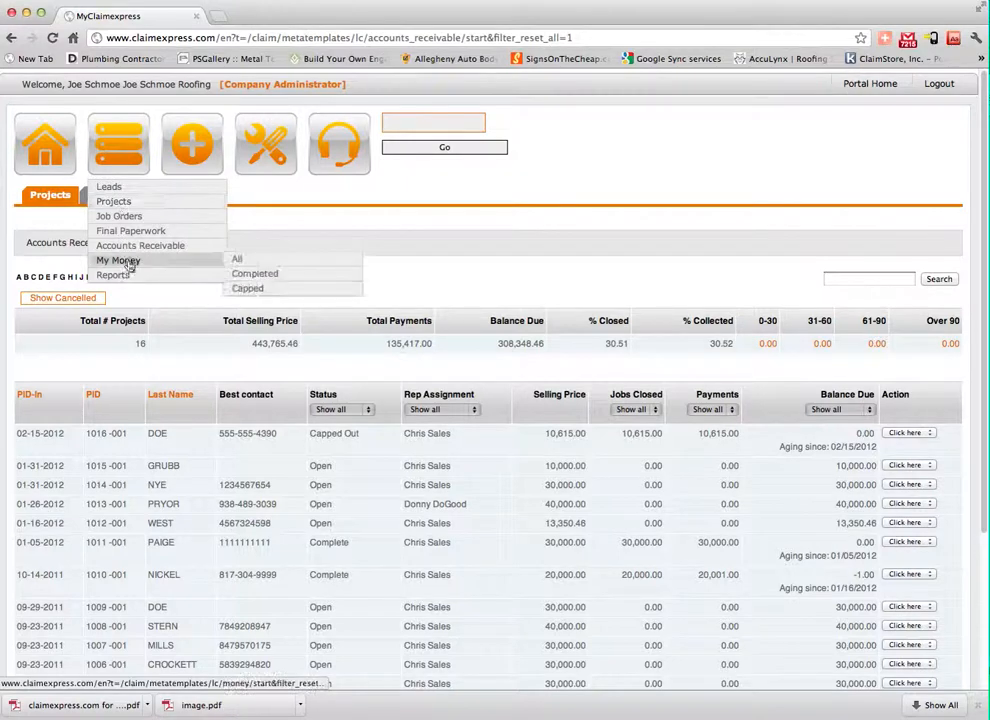
pyautogui.click(137, 263)
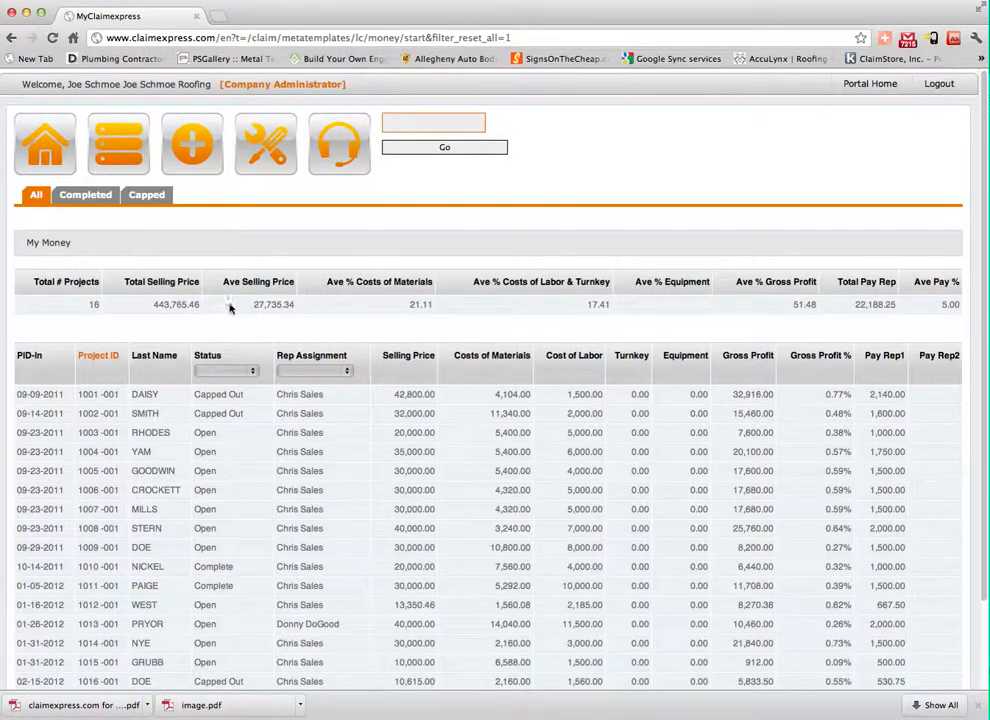
pyautogui.scroll(-3, 437, 312)
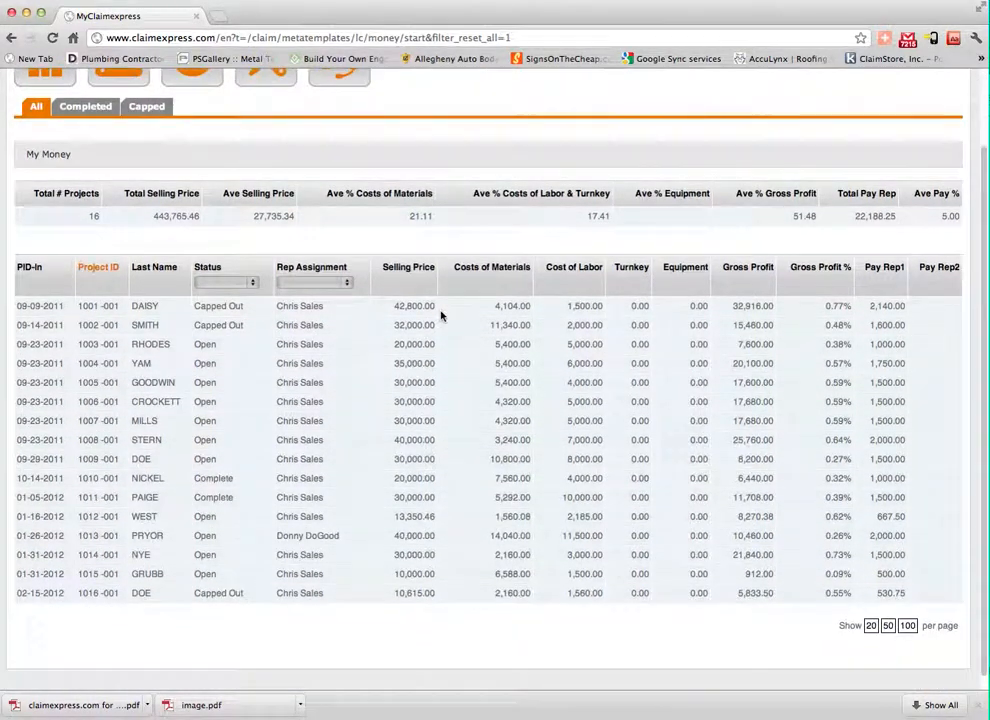
# Open the Scoreboard report and review its lead, sales and gross profit totals and the breakdown by sales rep.
pyautogui.scroll(3, 442, 316)
pyautogui.moveTo(144, 172)
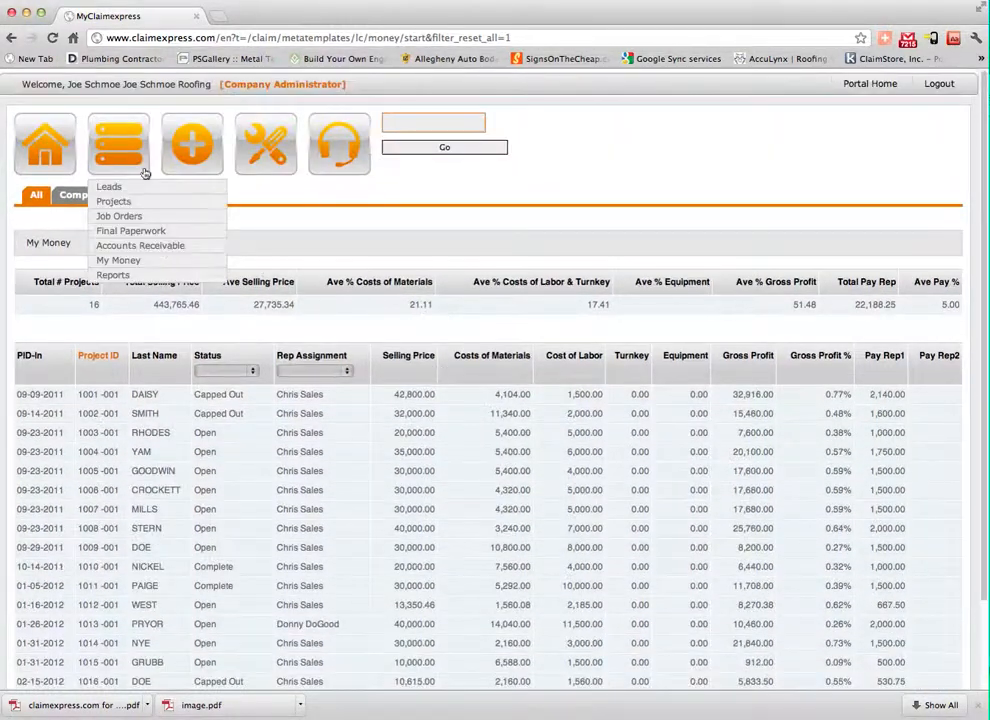
pyautogui.moveTo(175, 275)
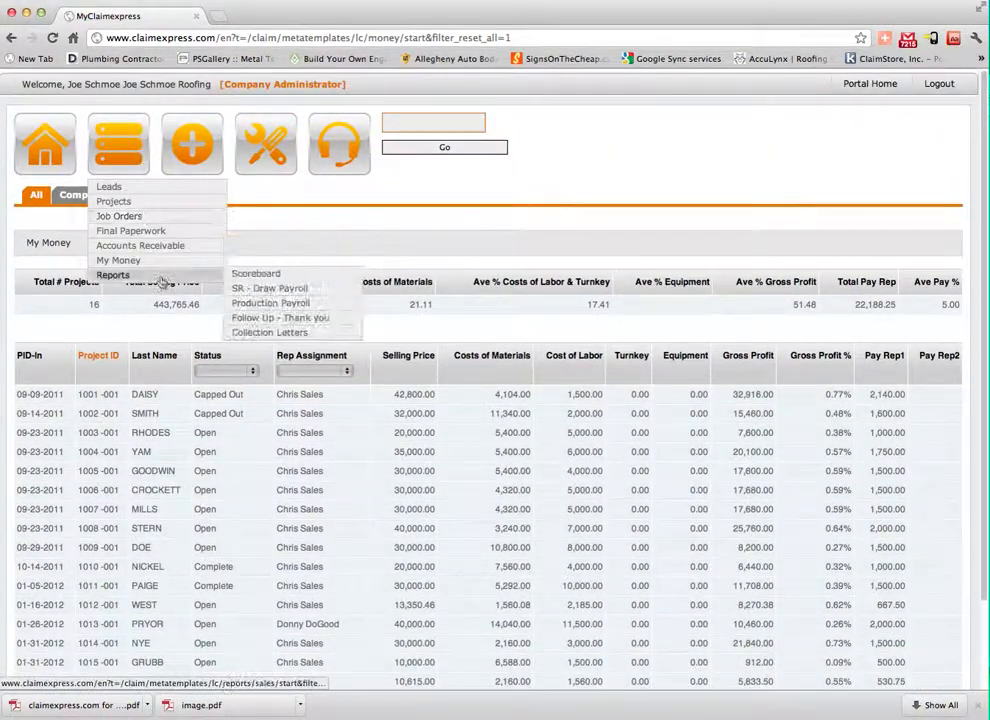
pyautogui.click(264, 277)
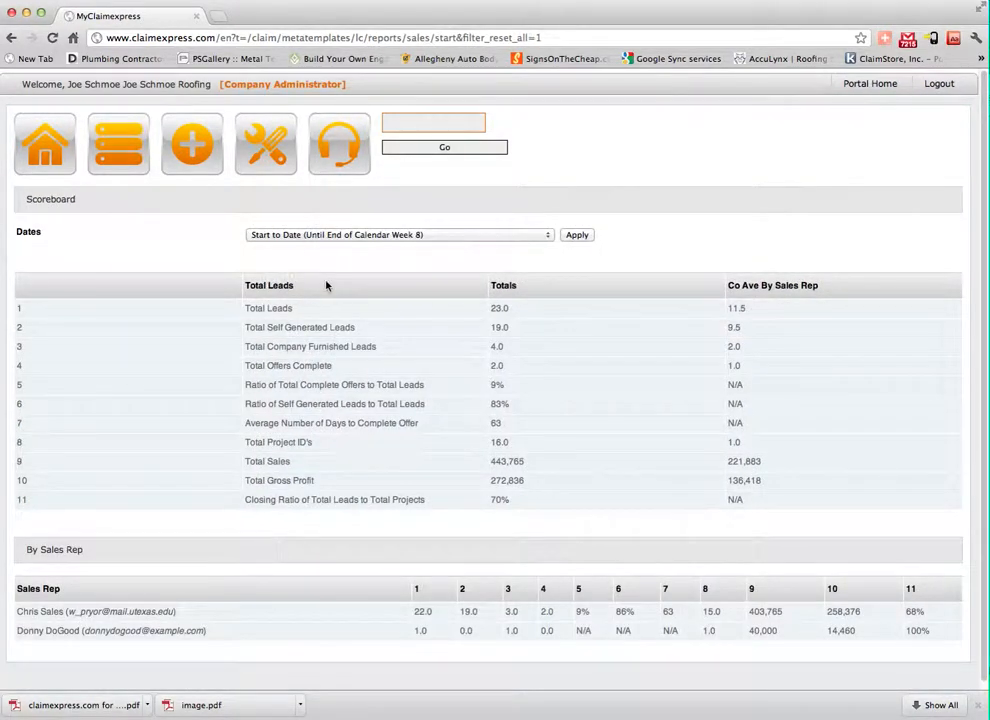
pyautogui.scroll(-1, 325, 286)
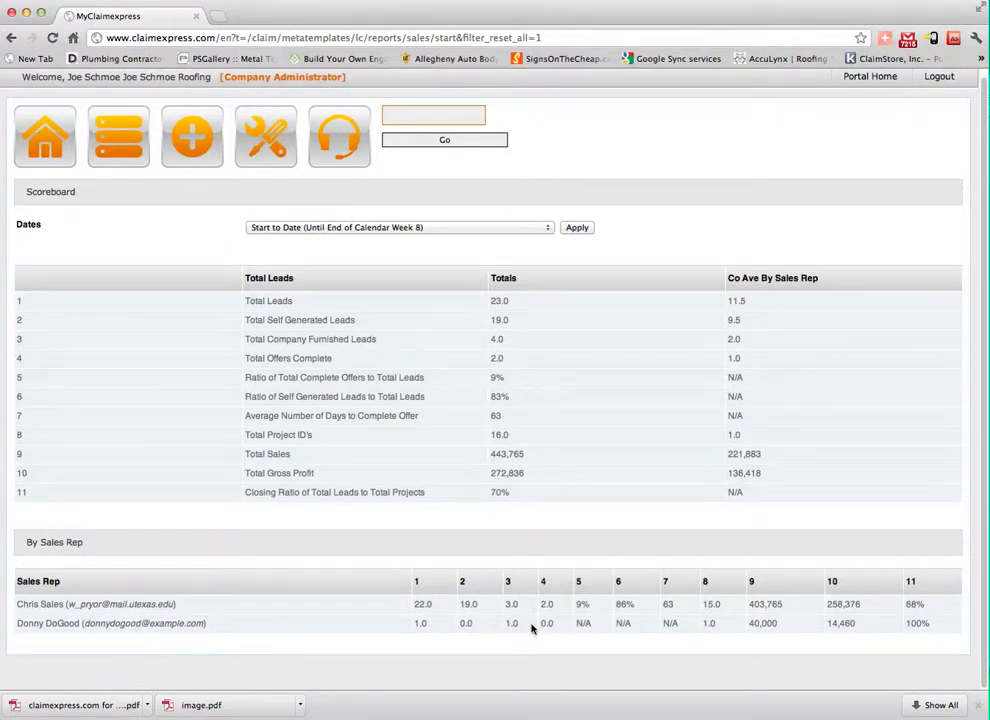
# Open the form for adding a new lead and go to its Zip field.
pyautogui.moveTo(200, 144)
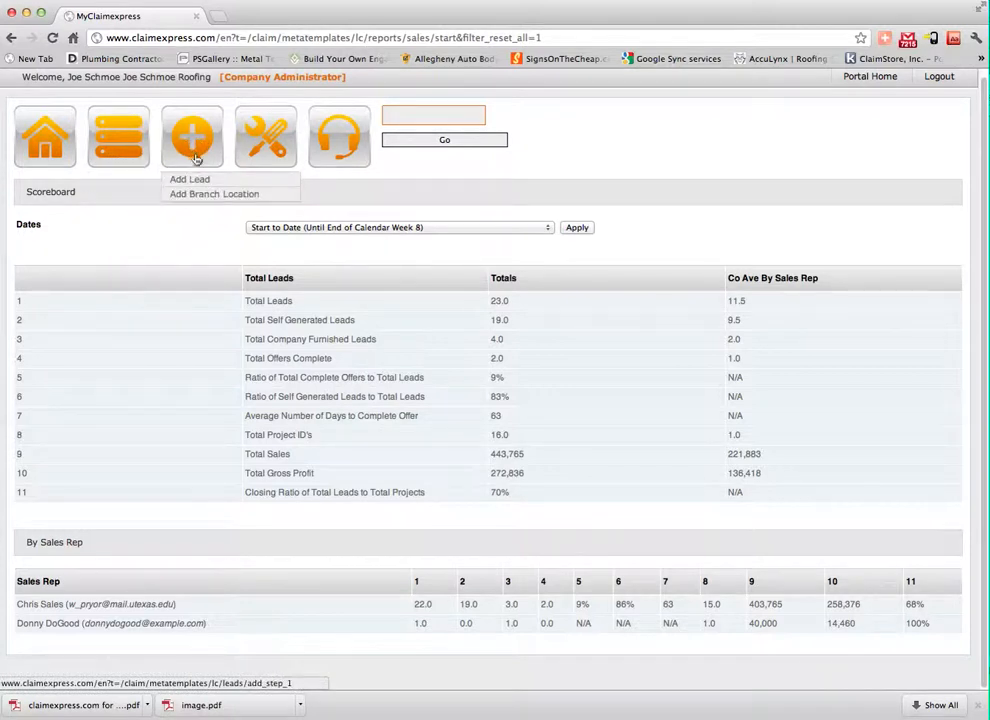
pyautogui.click(197, 143)
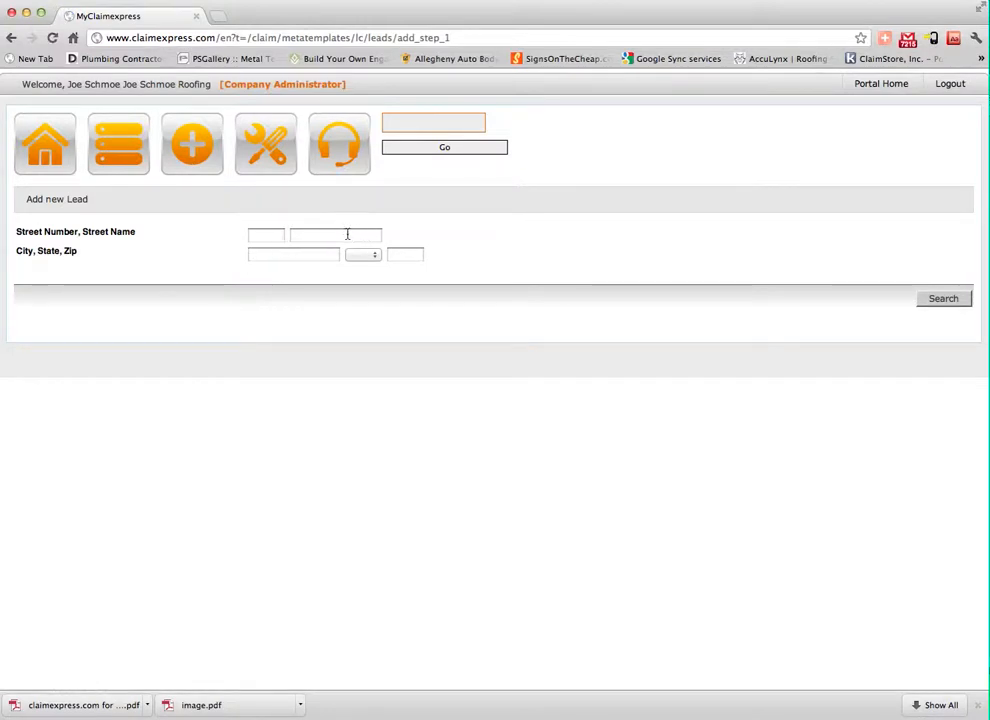
pyautogui.click(414, 254)
# View the list of branch locations, and review the active location's company details, settings and lead sources.
pyautogui.moveTo(265, 152)
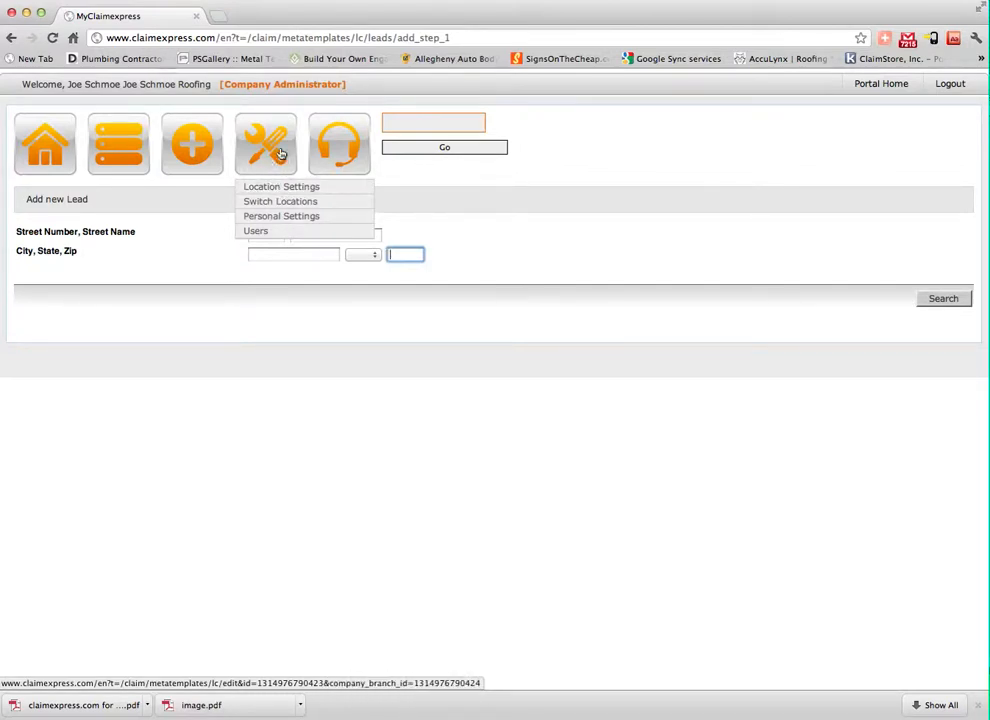
pyautogui.click(280, 202)
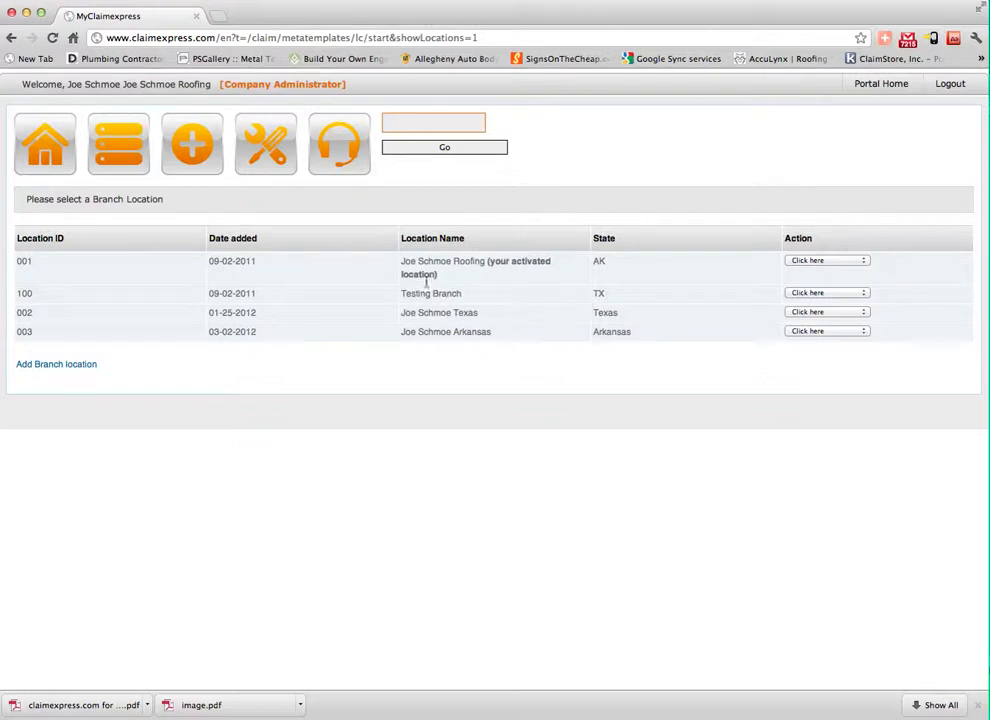
pyautogui.moveTo(246, 178)
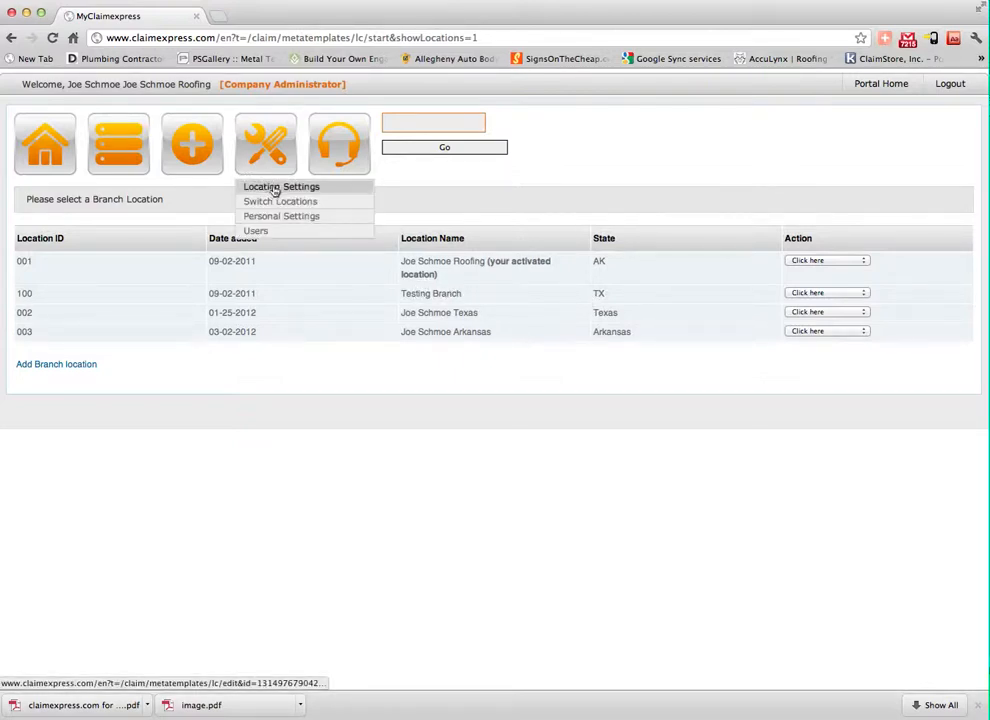
pyautogui.click(275, 188)
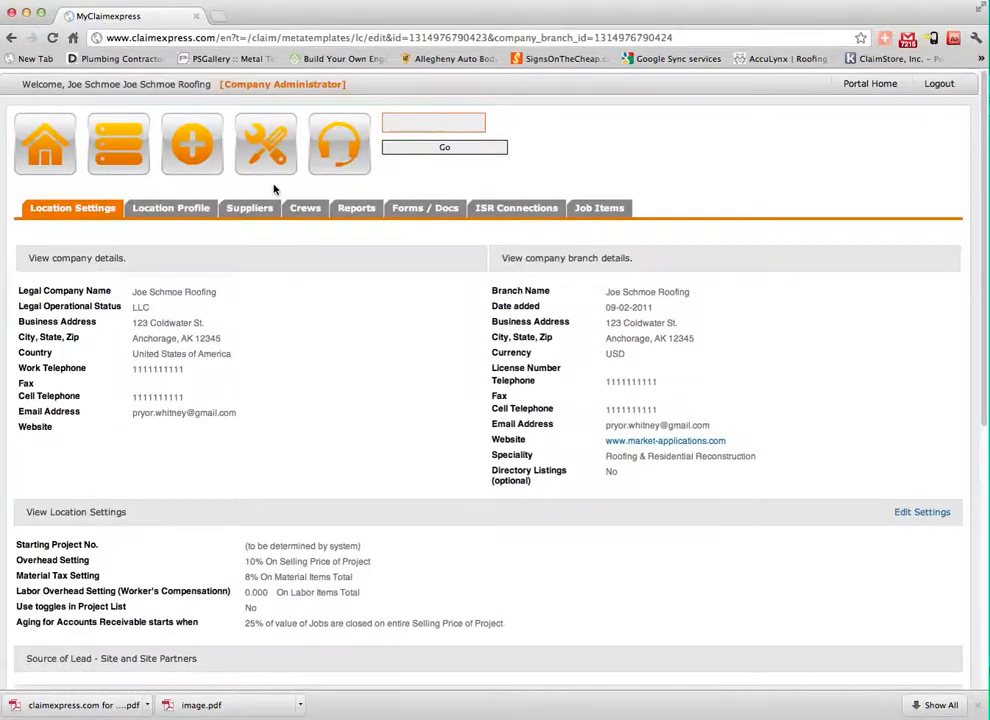
pyautogui.scroll(-1, 419, 298)
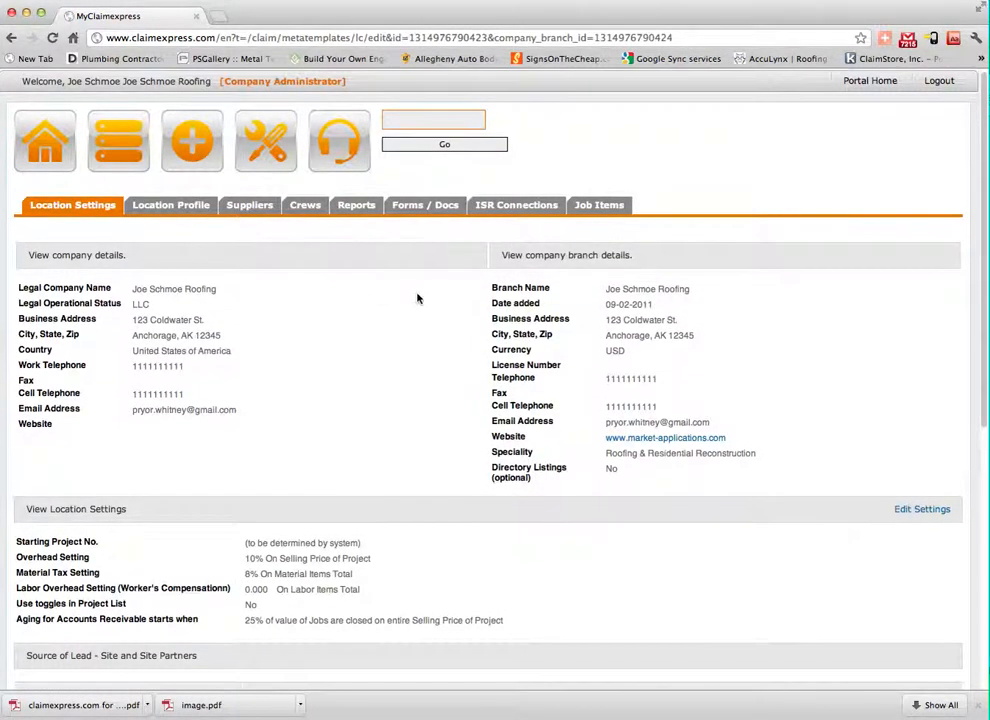
pyautogui.scroll(-5, 418, 298)
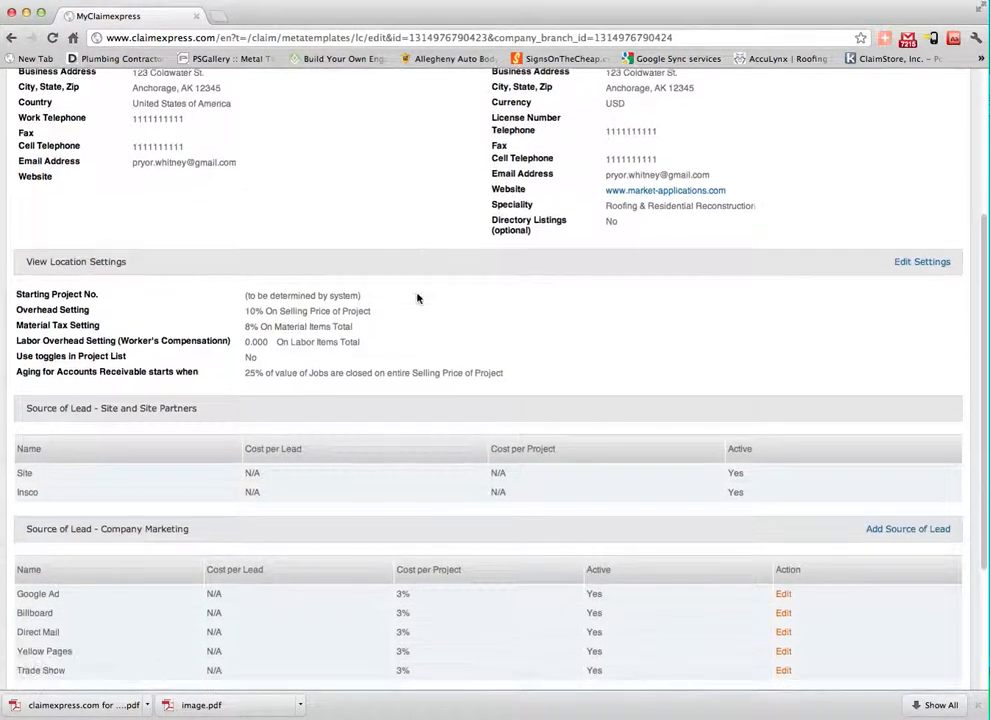
pyautogui.scroll(-2, 418, 298)
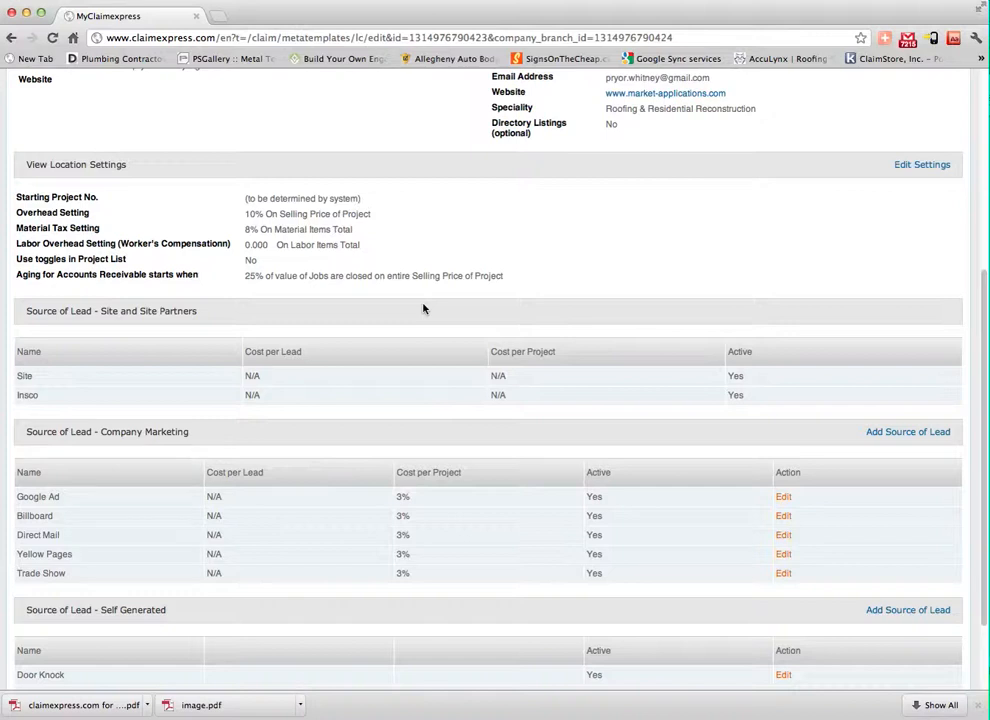
pyautogui.scroll(-2, 424, 306)
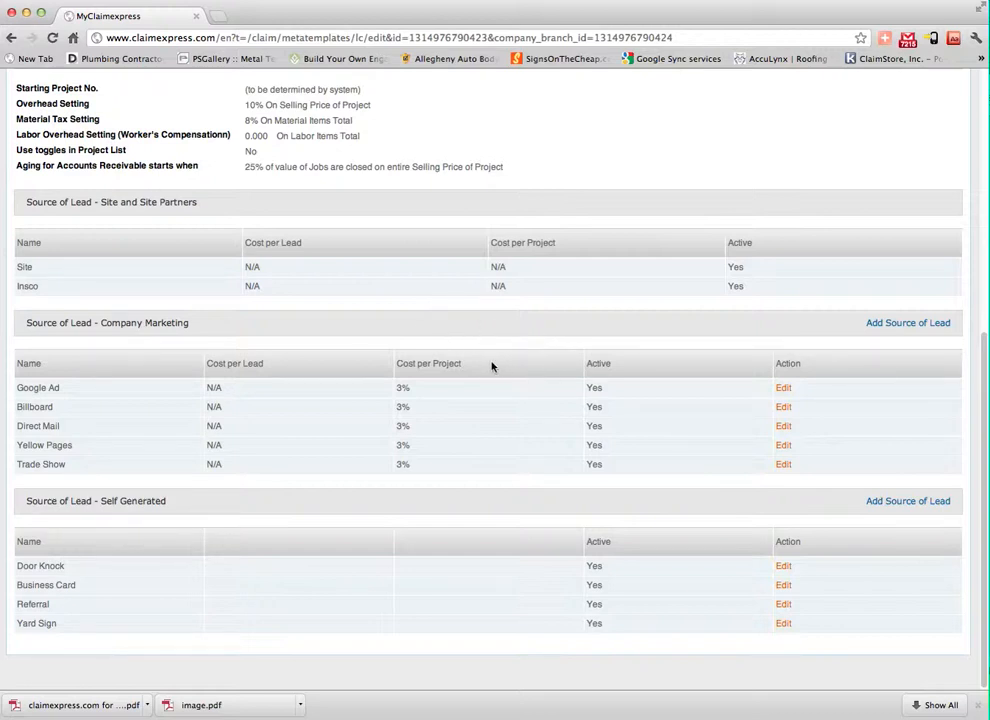
pyautogui.scroll(8, 491, 366)
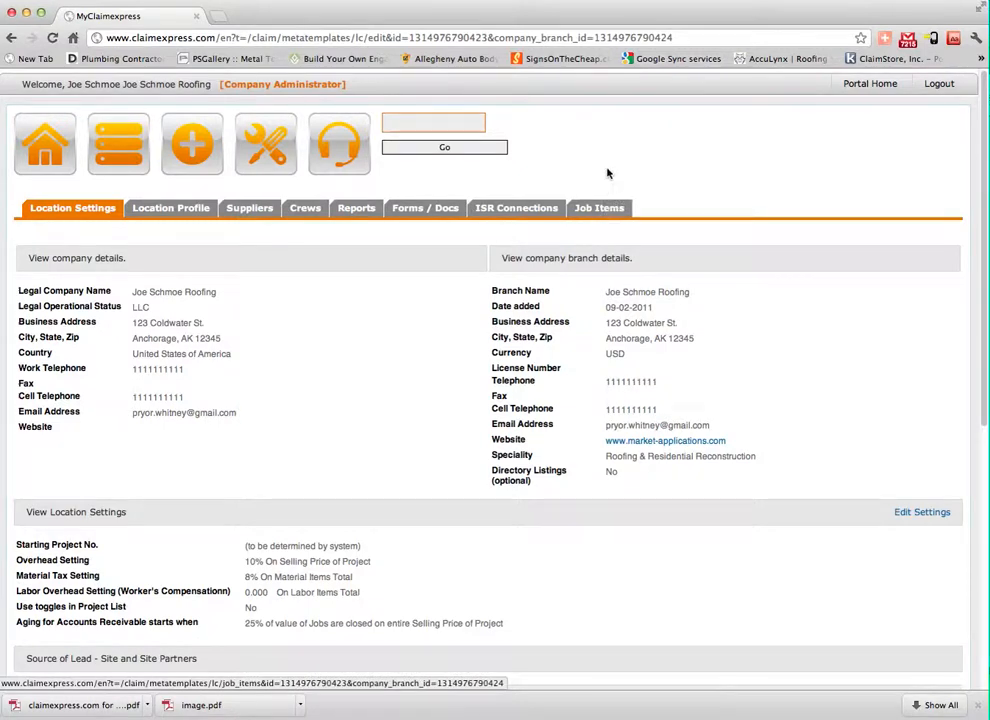
# Open the personal settings and review the Email Notices options, including the choices for Add Lead with Rep Assignment.
pyautogui.moveTo(245, 149)
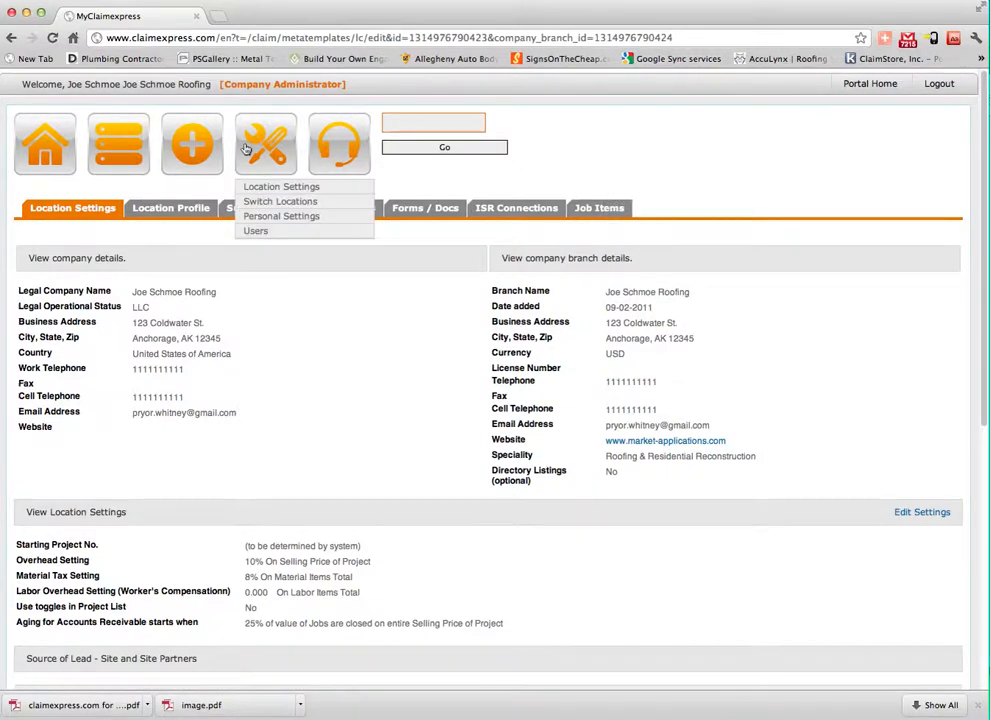
pyautogui.click(279, 220)
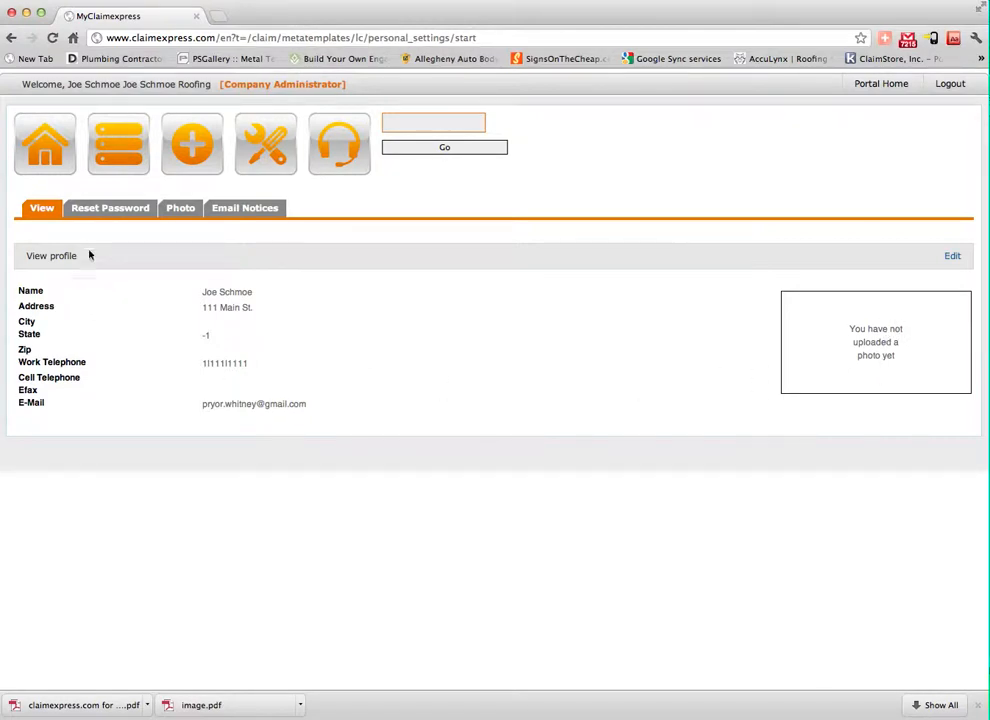
pyautogui.click(255, 209)
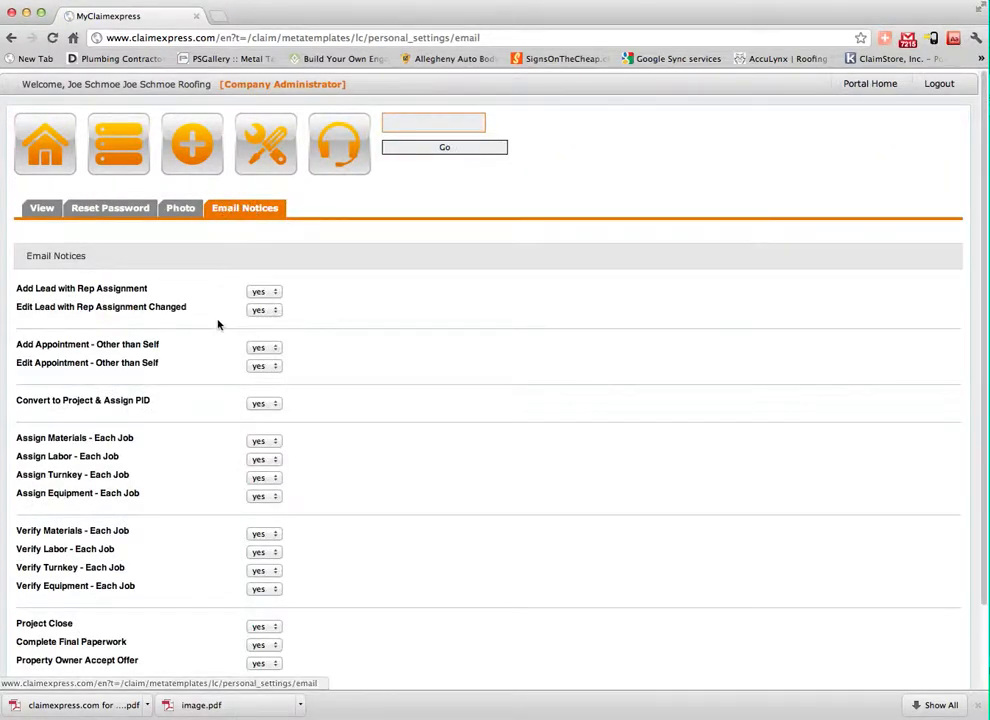
pyautogui.scroll(-2, 206, 325)
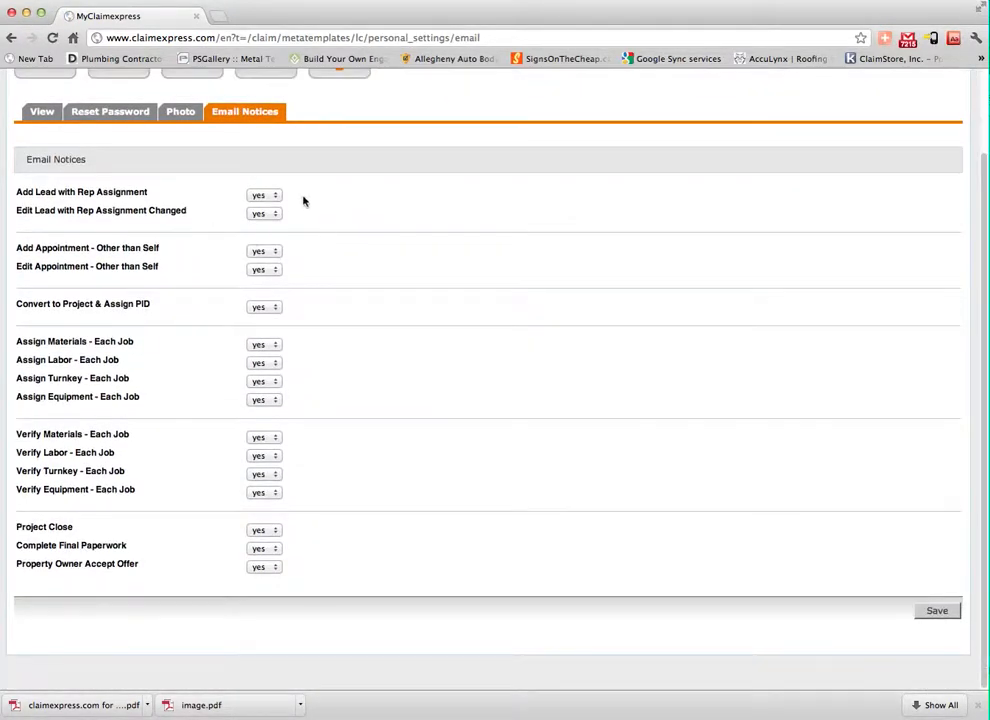
pyautogui.click(276, 198)
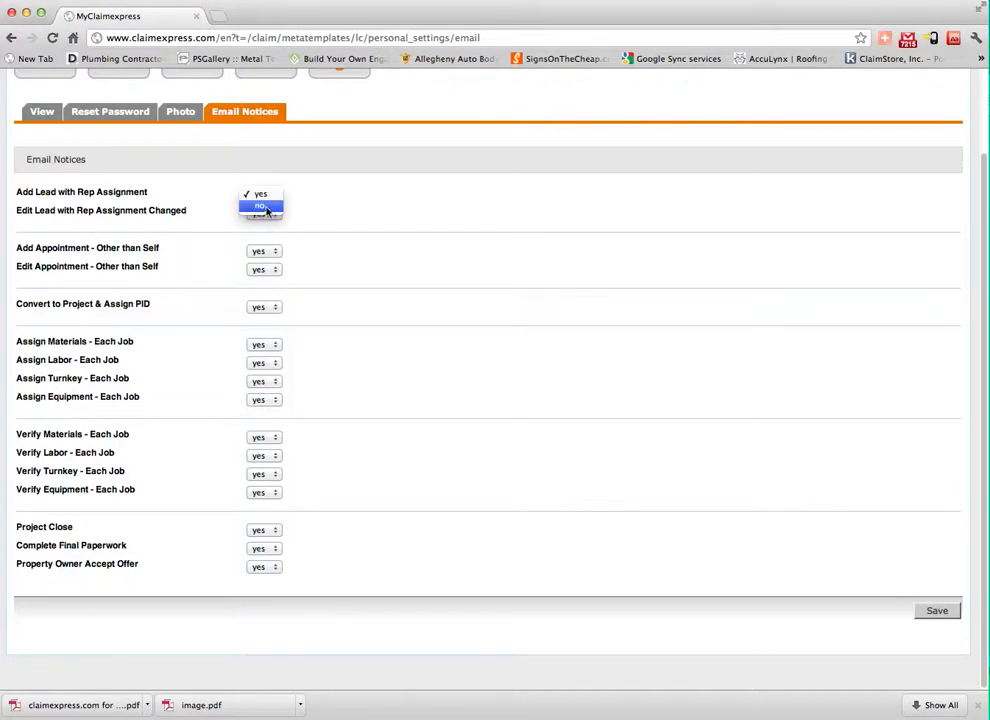
pyautogui.click(318, 216)
pyautogui.scroll(2, 316, 214)
# Open the user list and view the editable details and branch assignments of the sales rep assigned to Joe Schmoe Roofing and Joe Schmoe Arkansas.
pyautogui.moveTo(283, 190)
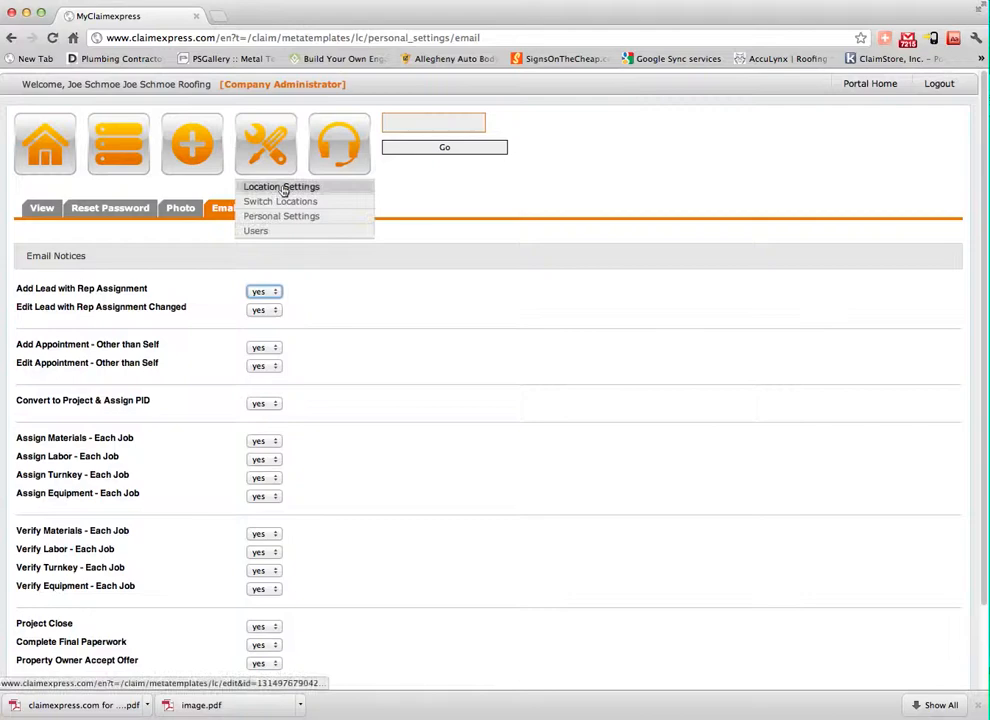
pyautogui.click(261, 234)
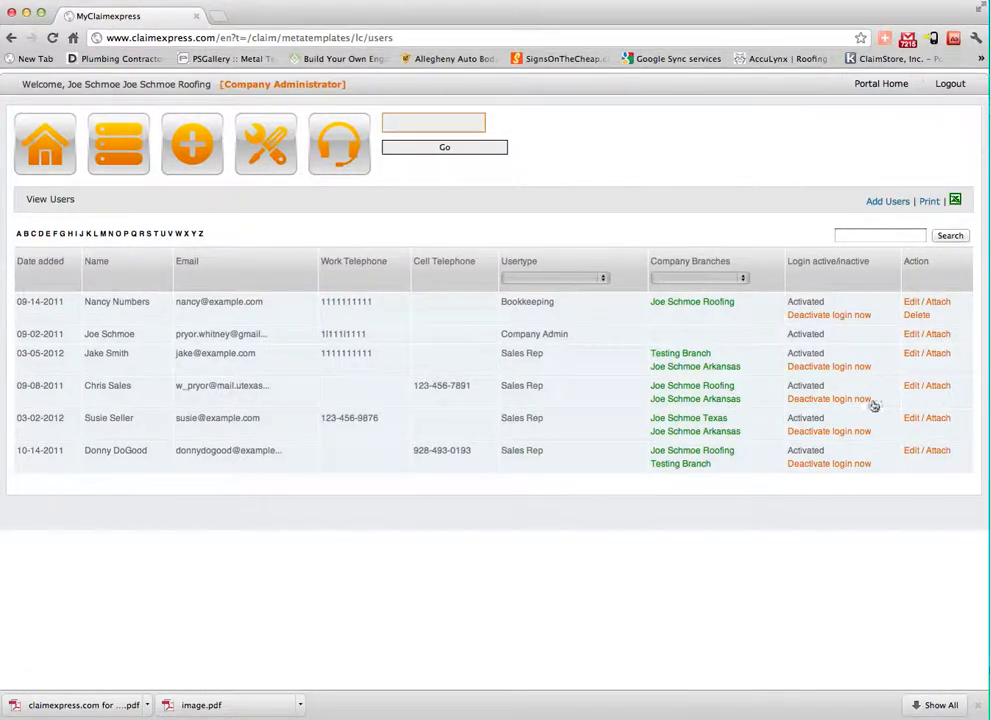
pyautogui.click(910, 387)
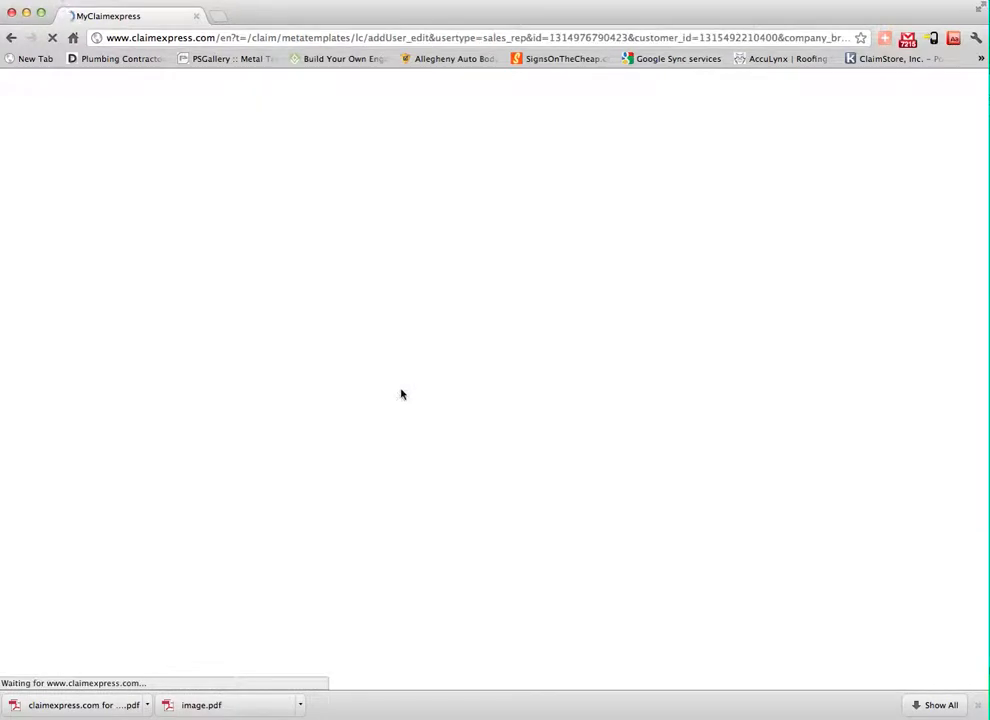
pyautogui.scroll(-4, 376, 398)
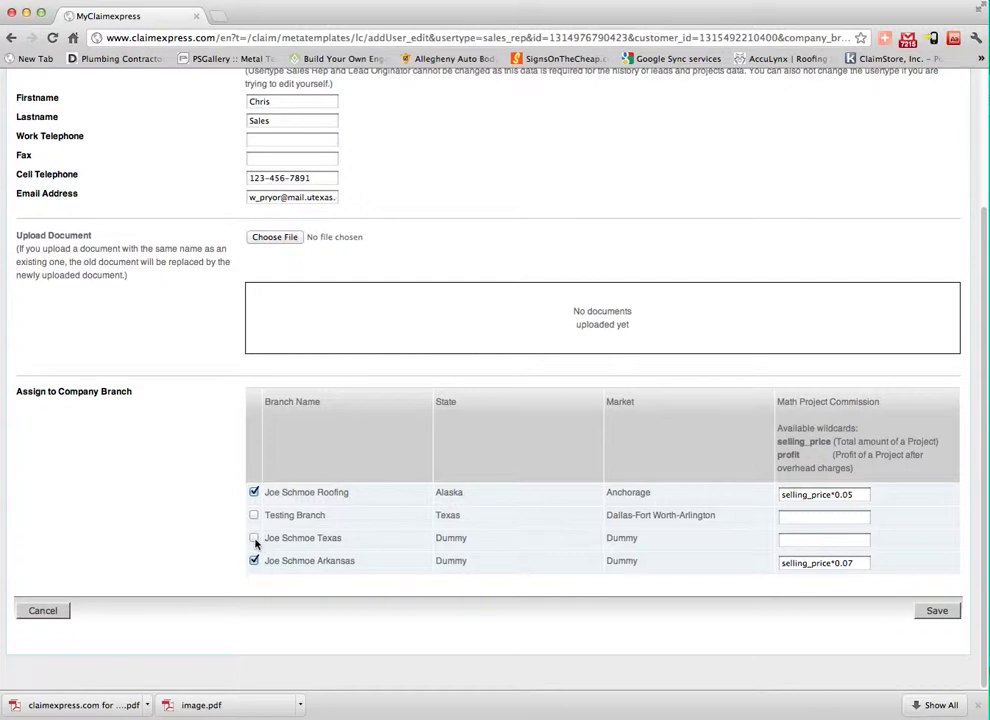
# Try assigning the sales rep to the Joe Schmoe Texas branch with a project commission, and clear the assignment again.
pyautogui.click(779, 541)
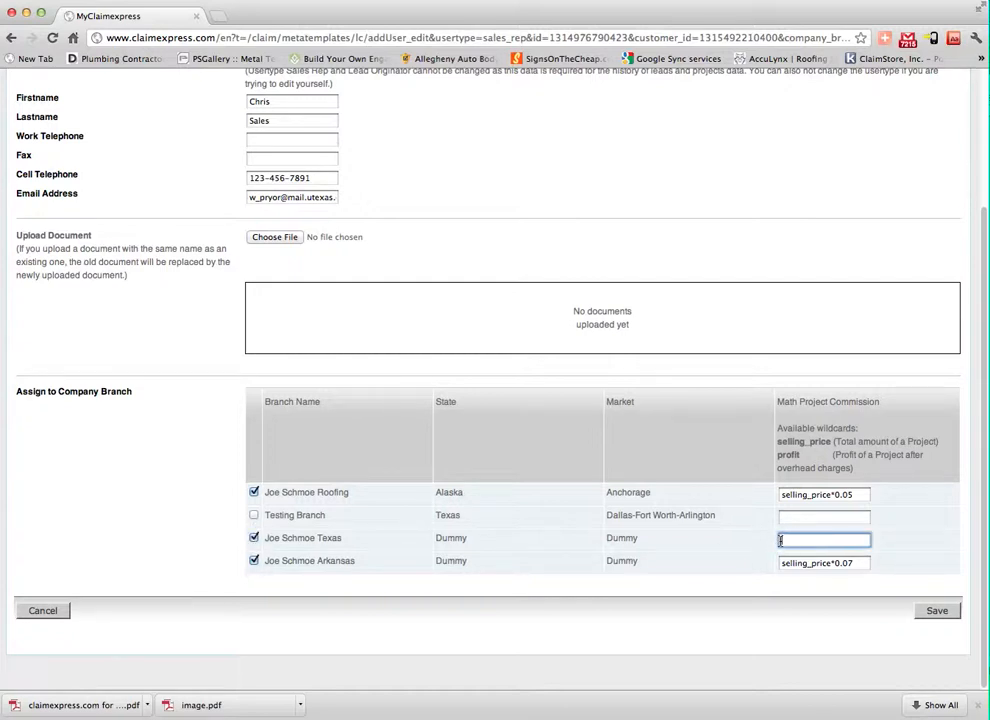
pyautogui.click(254, 538)
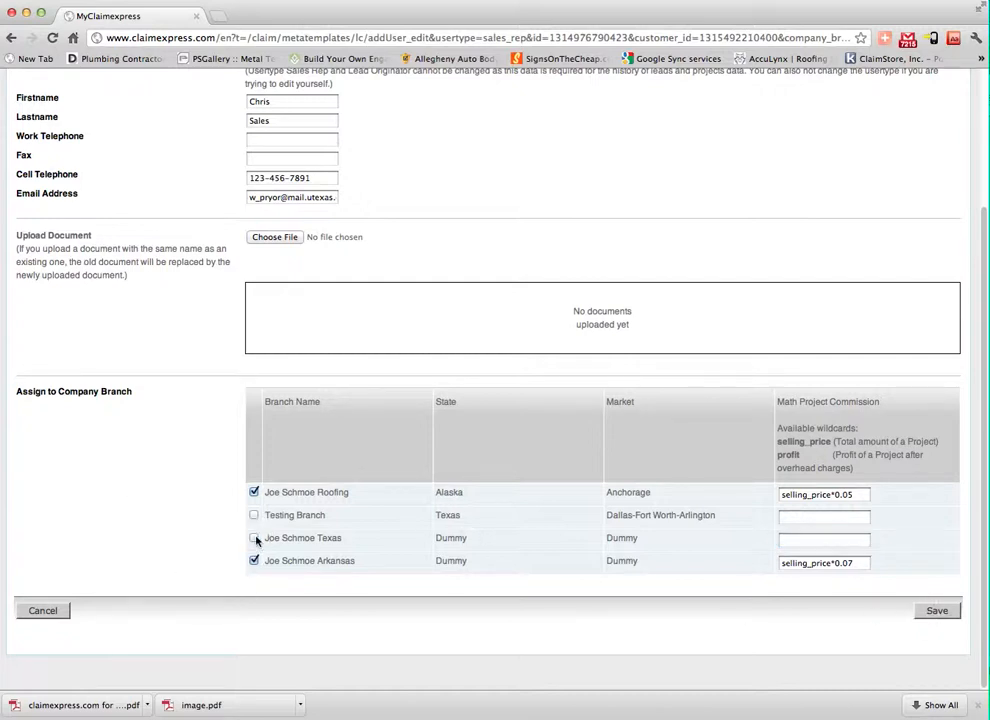
pyautogui.scroll(4, 217, 555)
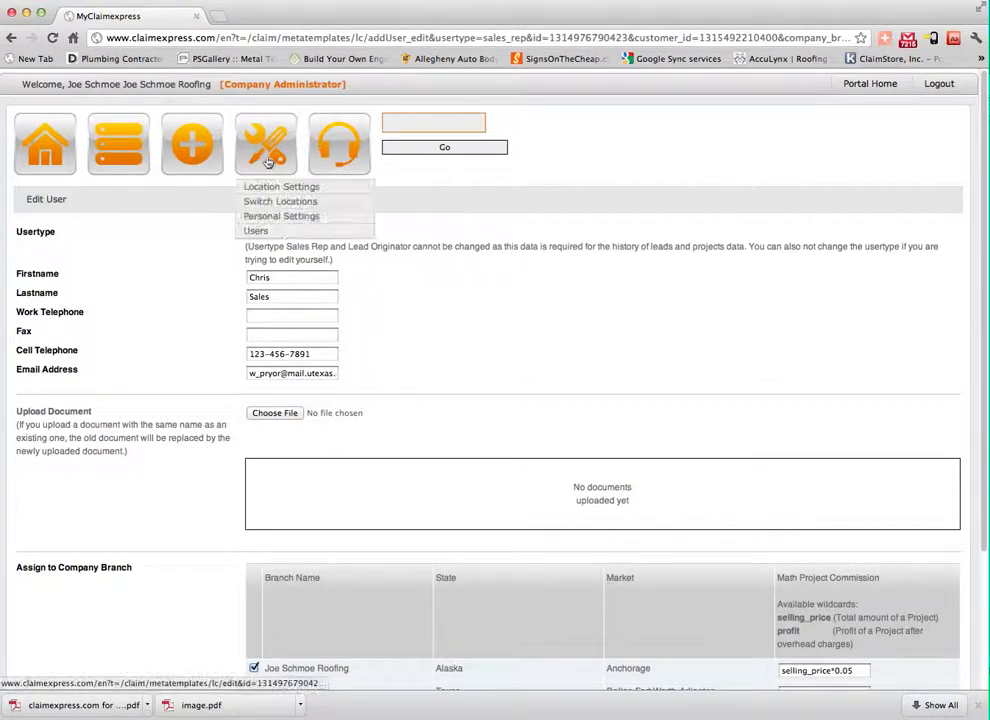
# View the Support Center with its FAQs, how-to videos and helpdesk, and return to the new lead form.
pyautogui.moveTo(345, 150)
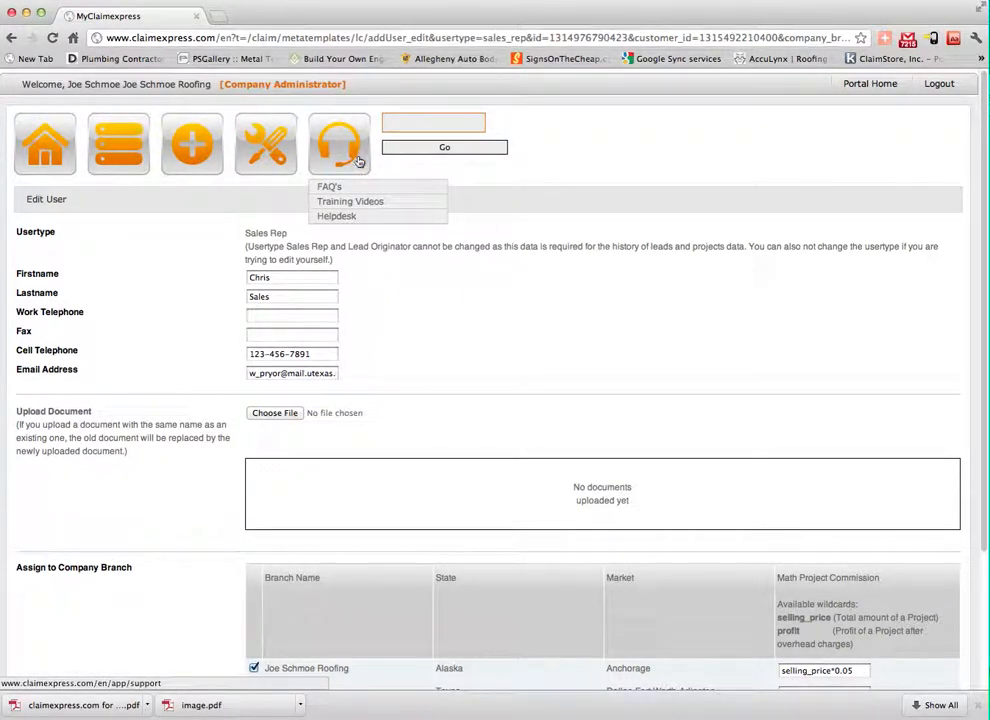
pyautogui.click(343, 157)
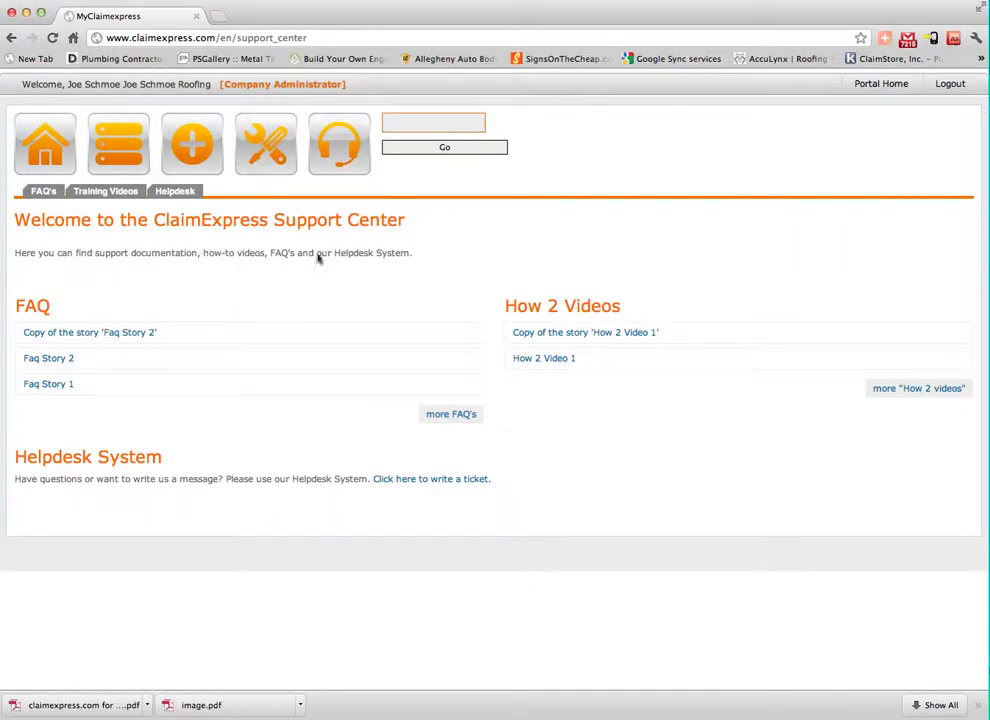
pyautogui.click(196, 153)
pyautogui.moveTo(90, 153)
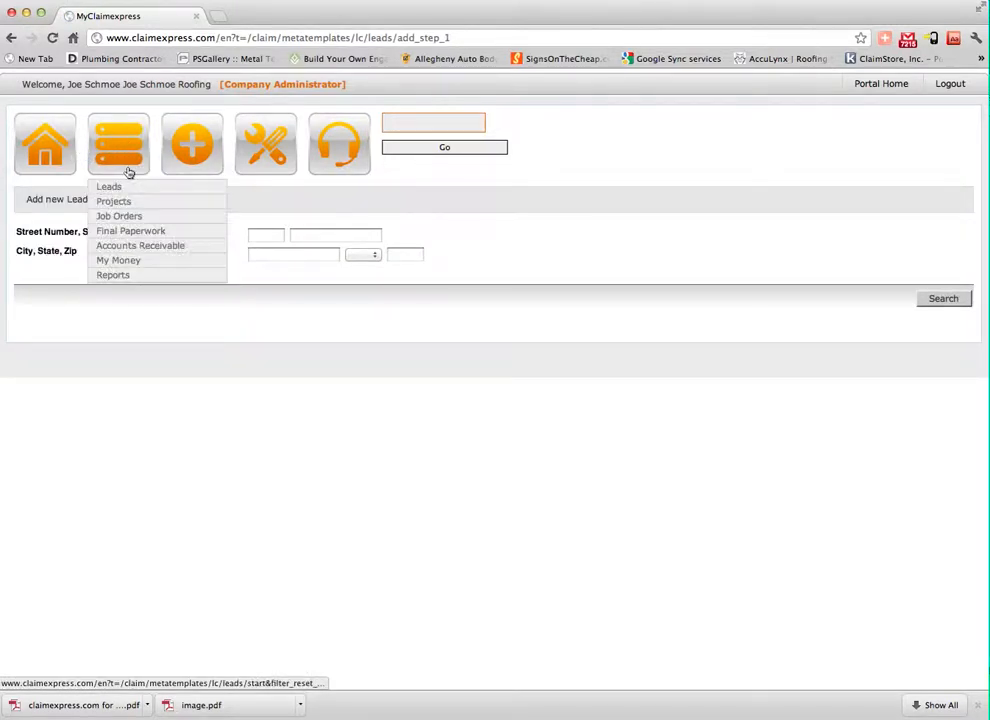
pyautogui.moveTo(332, 153)
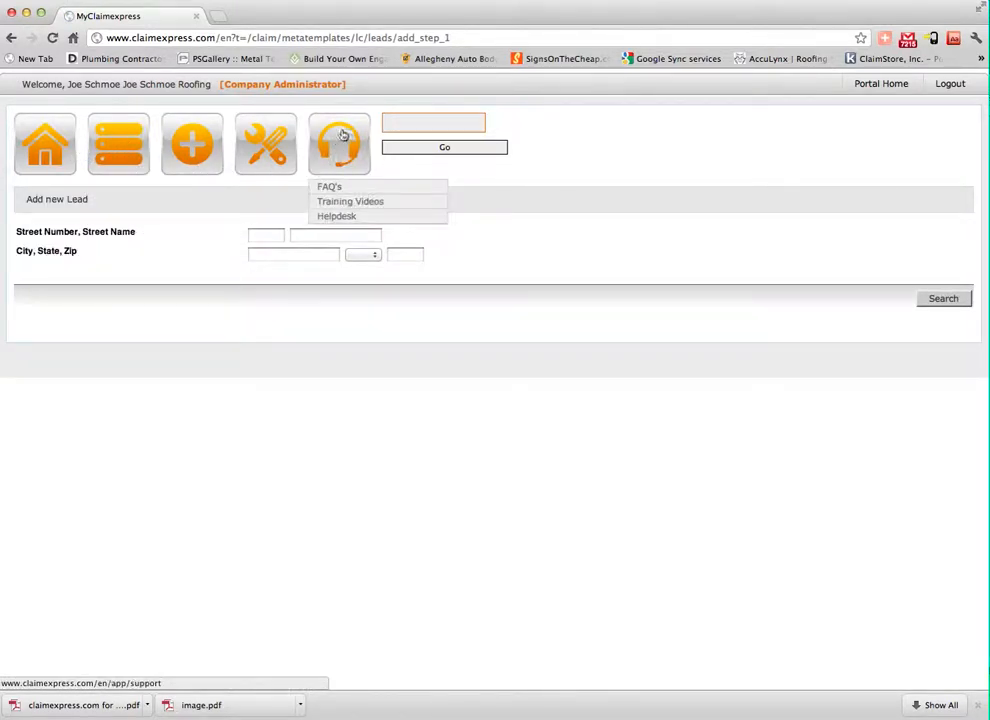
# Search all leads and projects for a property owner's last name.
pyautogui.click(398, 123)
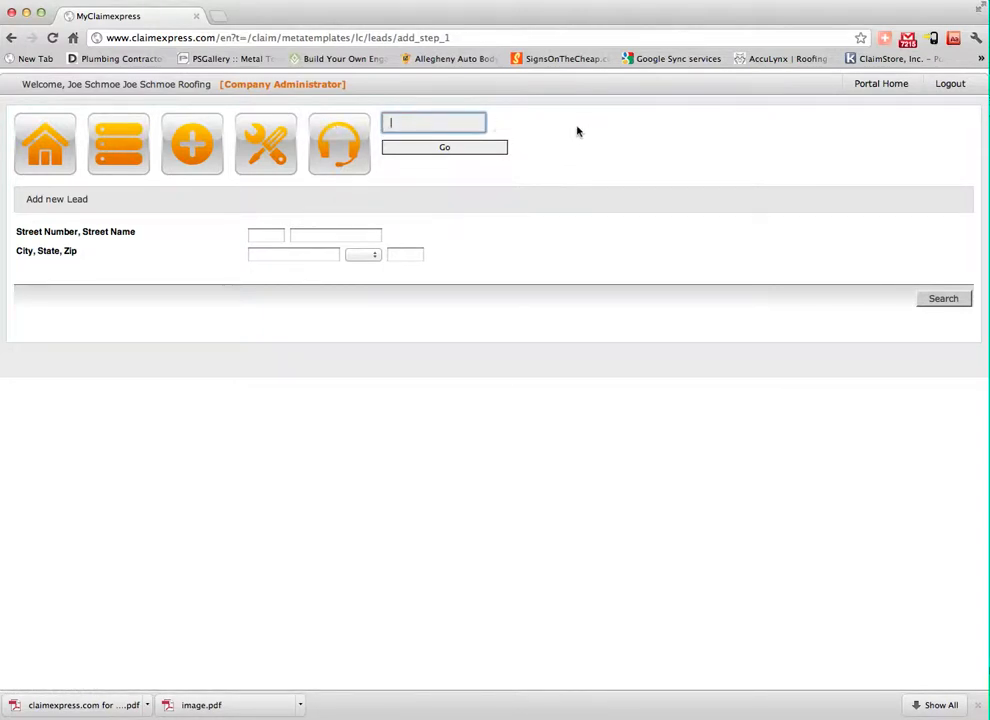
pyautogui.write('P')
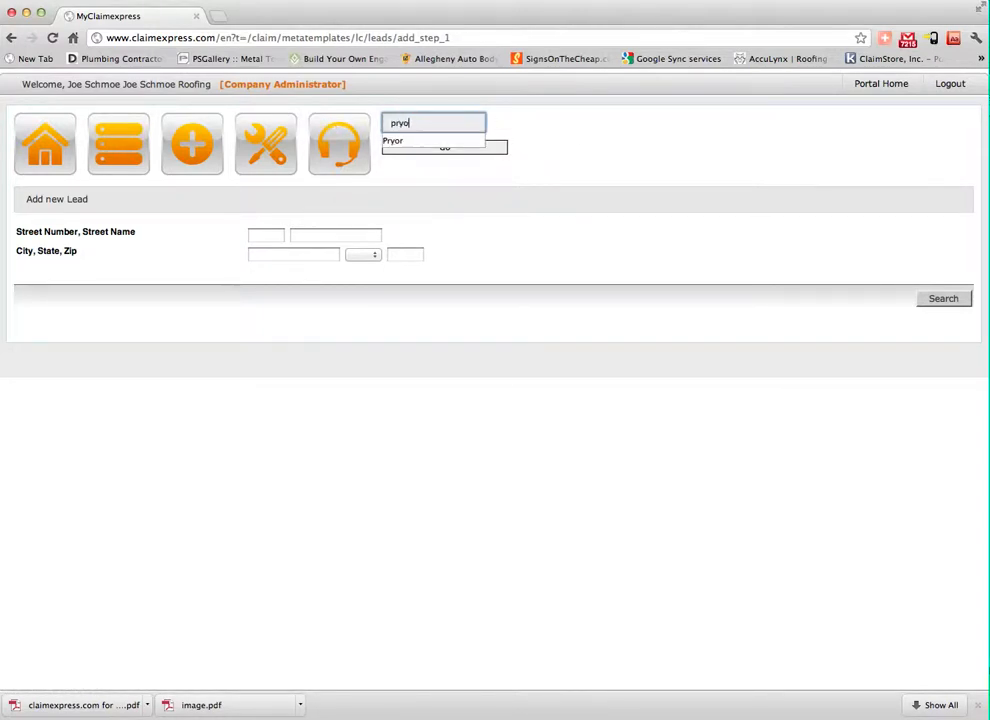
pyautogui.press('Return')
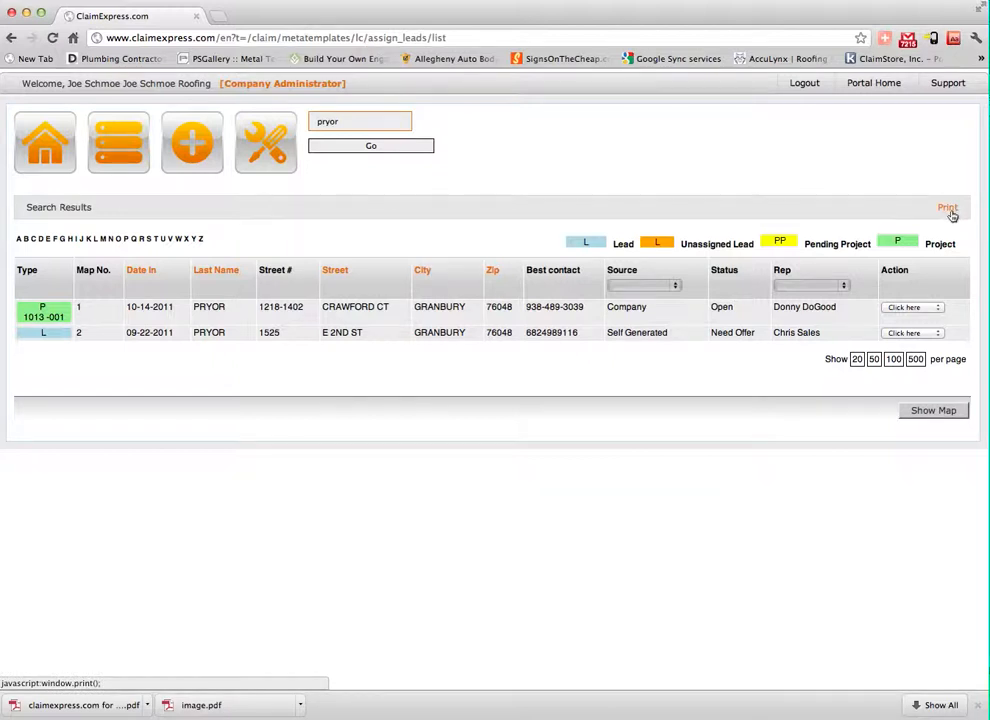
# Open the Leads list and look over the options of the main navigation.
pyautogui.click(110, 187)
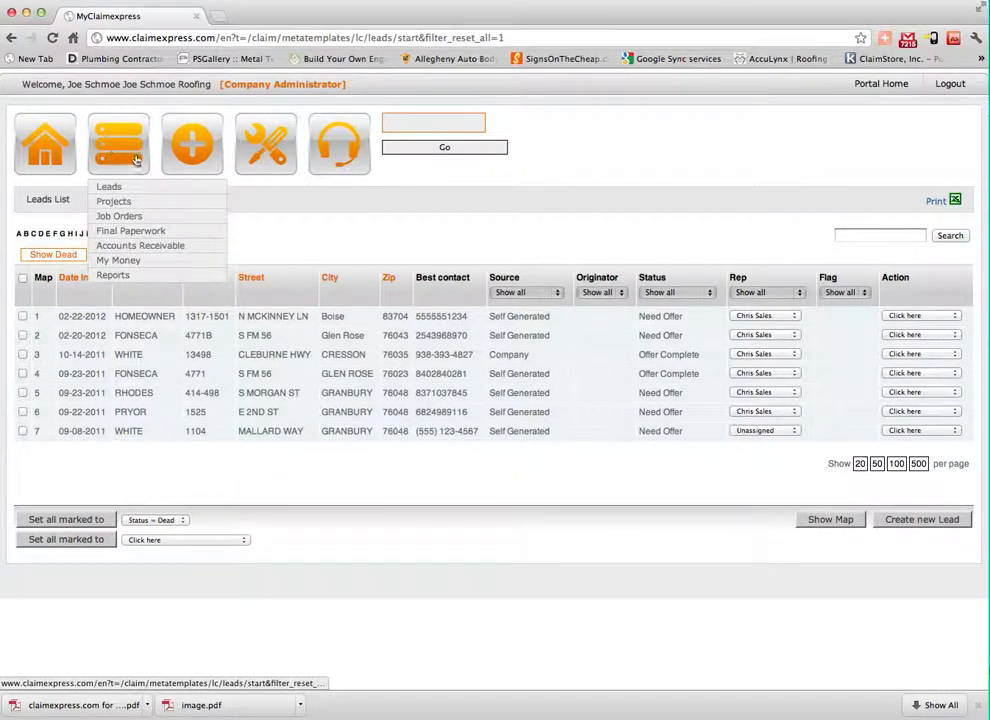
pyautogui.moveTo(174, 157)
pyautogui.moveTo(262, 162)
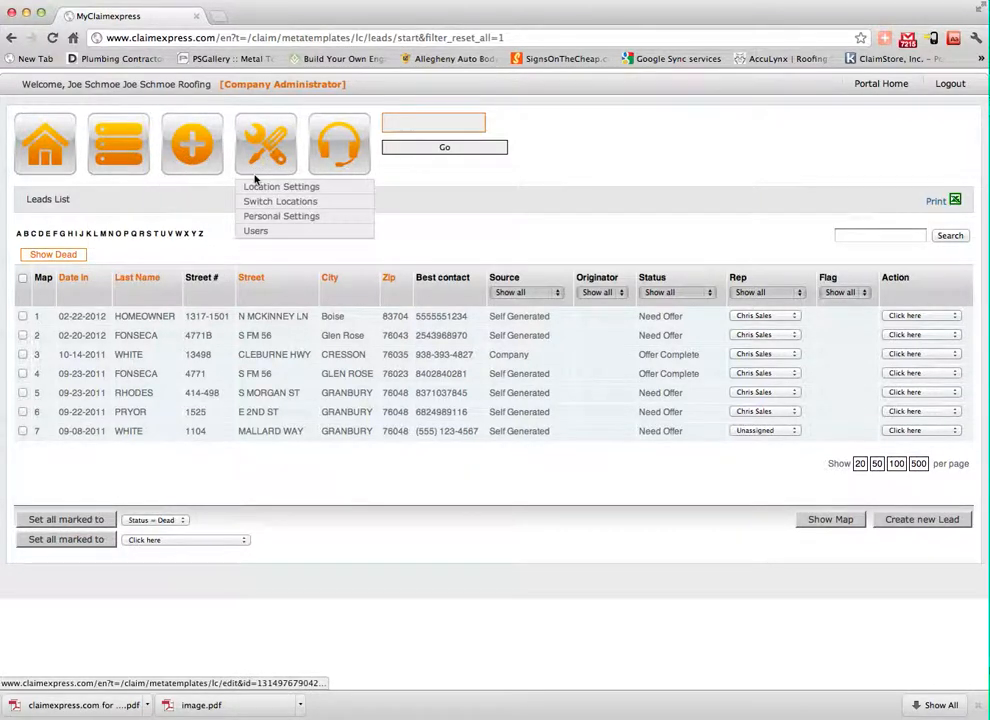
pyautogui.moveTo(332, 163)
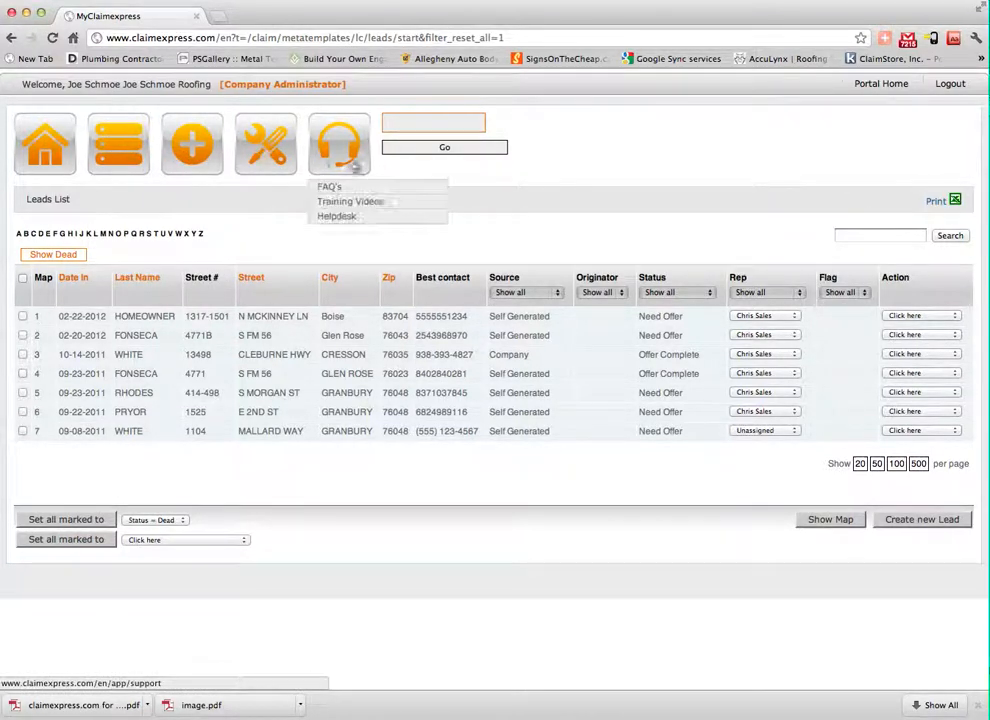